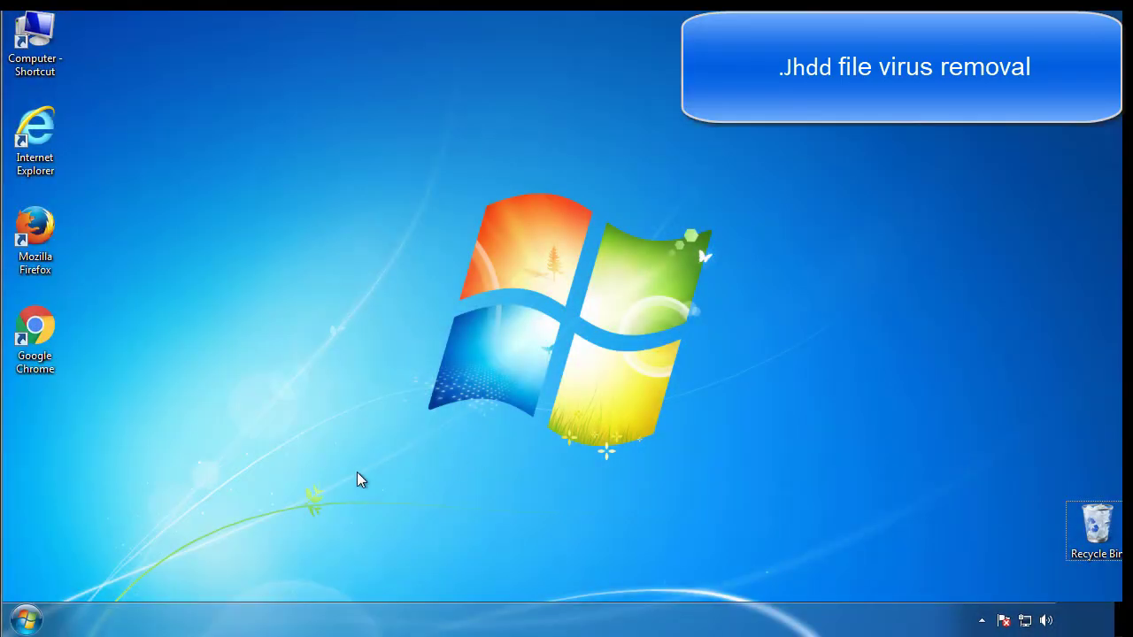
Run msconfig, enable Minimal safe boot on the Boot tab, and restart into Safe Mode
click(27, 620)
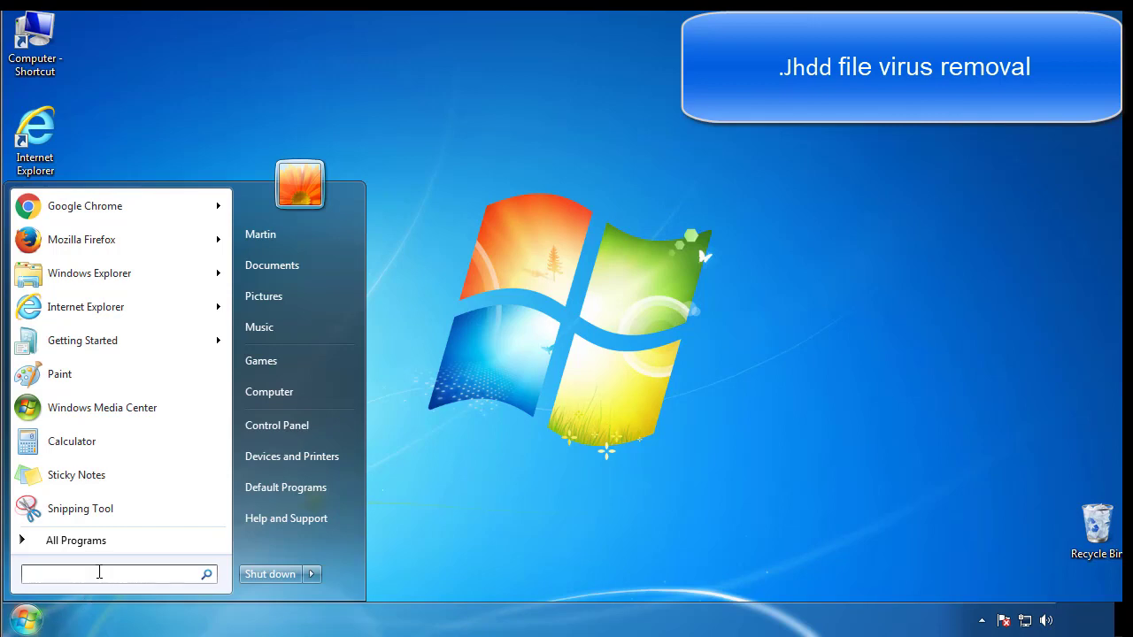
text(msconfig)
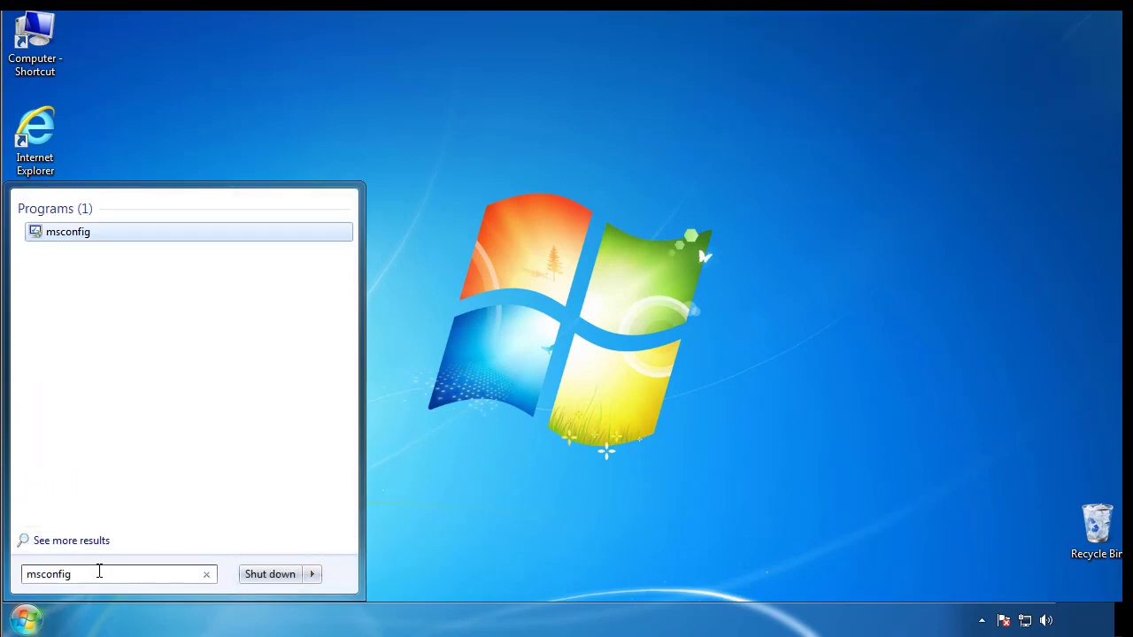
key(Return)
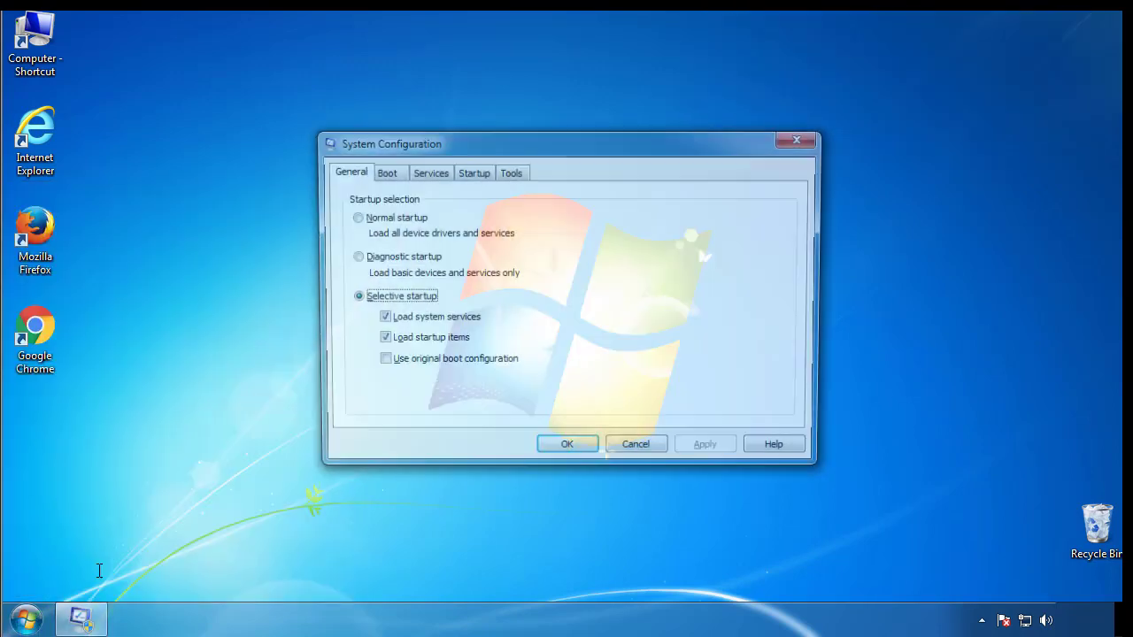
click(383, 174)
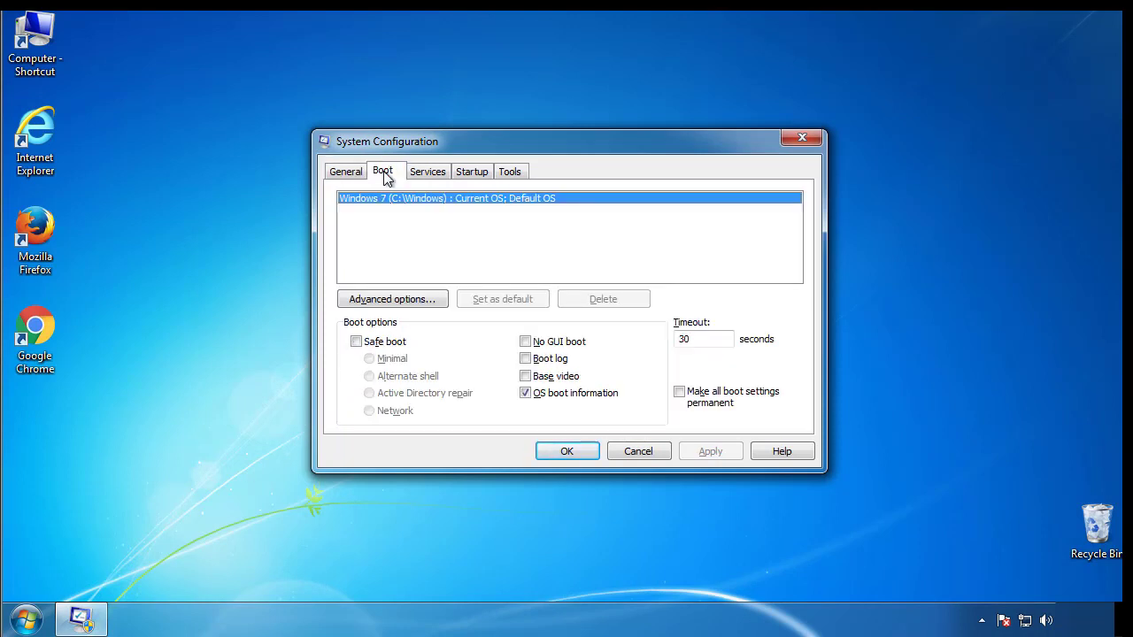
click(356, 342)
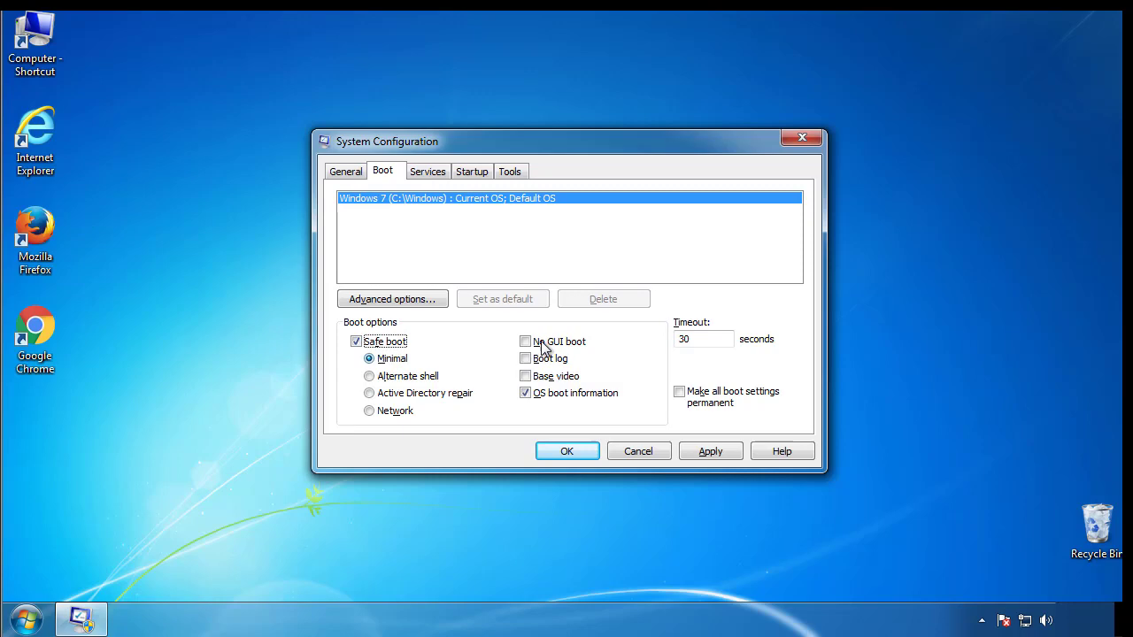
click(577, 454)
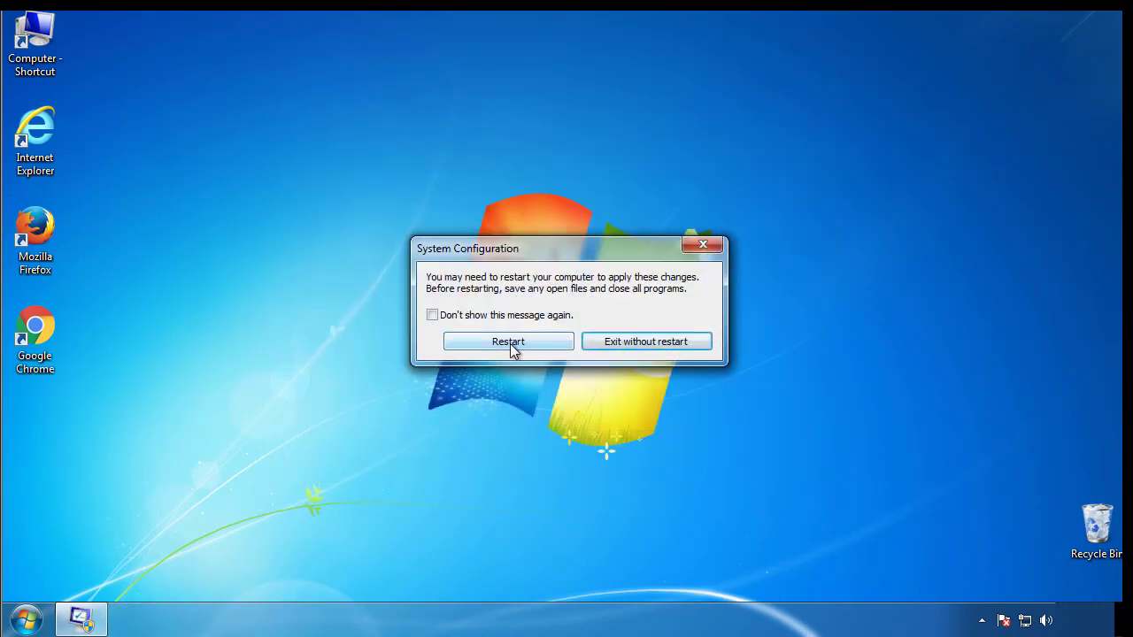
click(510, 344)
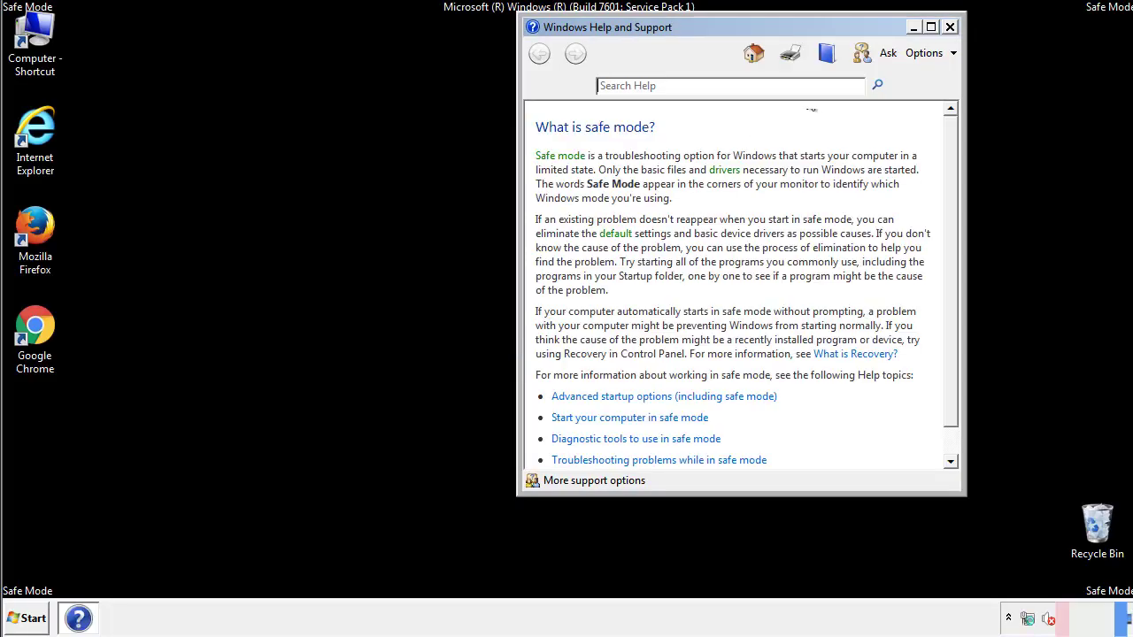
Close Safe Mode Help and set Folder Options to 'Show hidden files, folders, and drives'
click(949, 27)
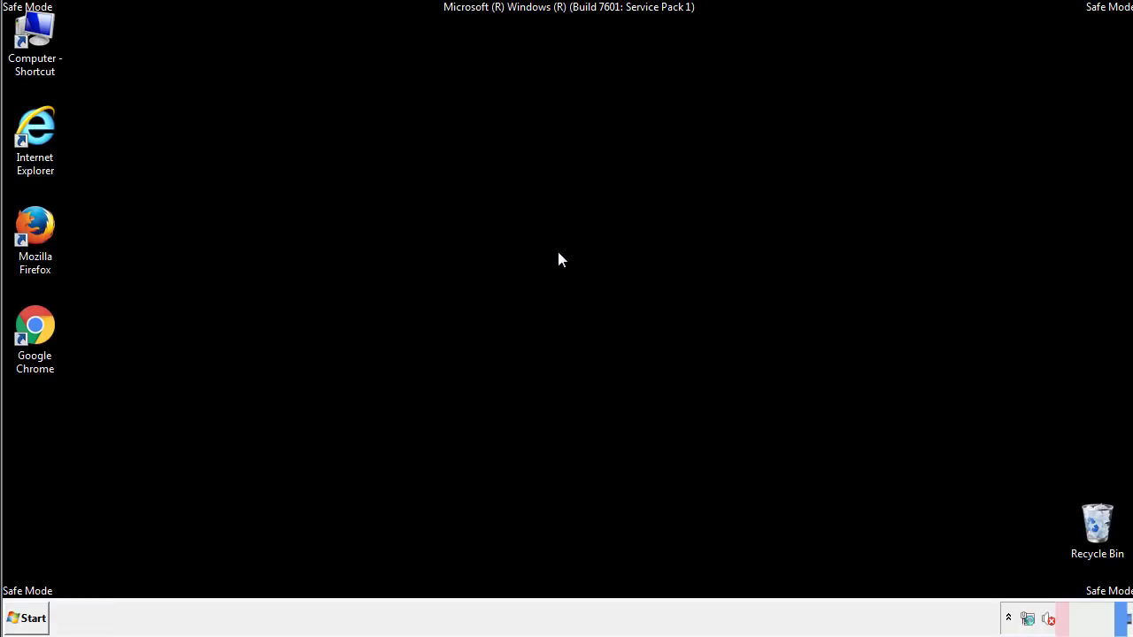
click(35, 617)
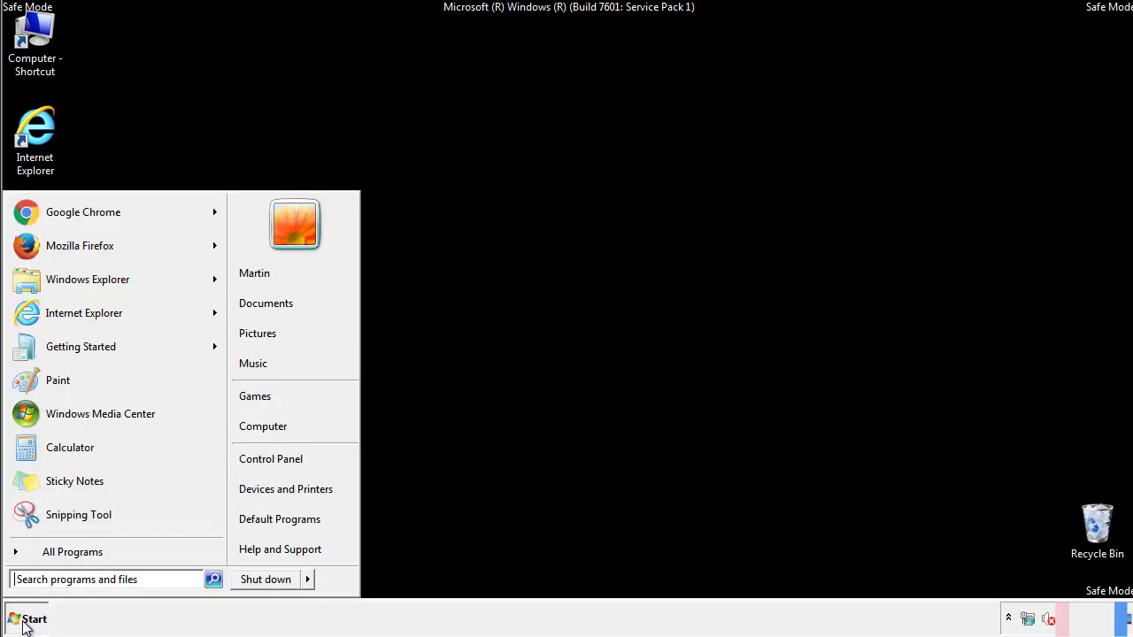
click(283, 457)
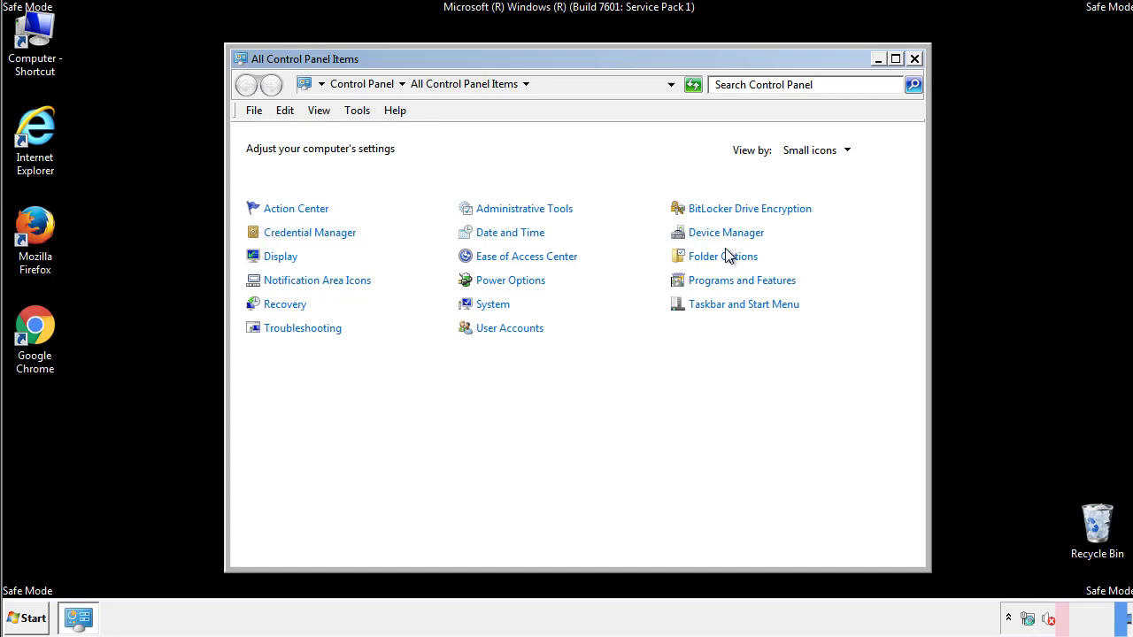
click(724, 257)
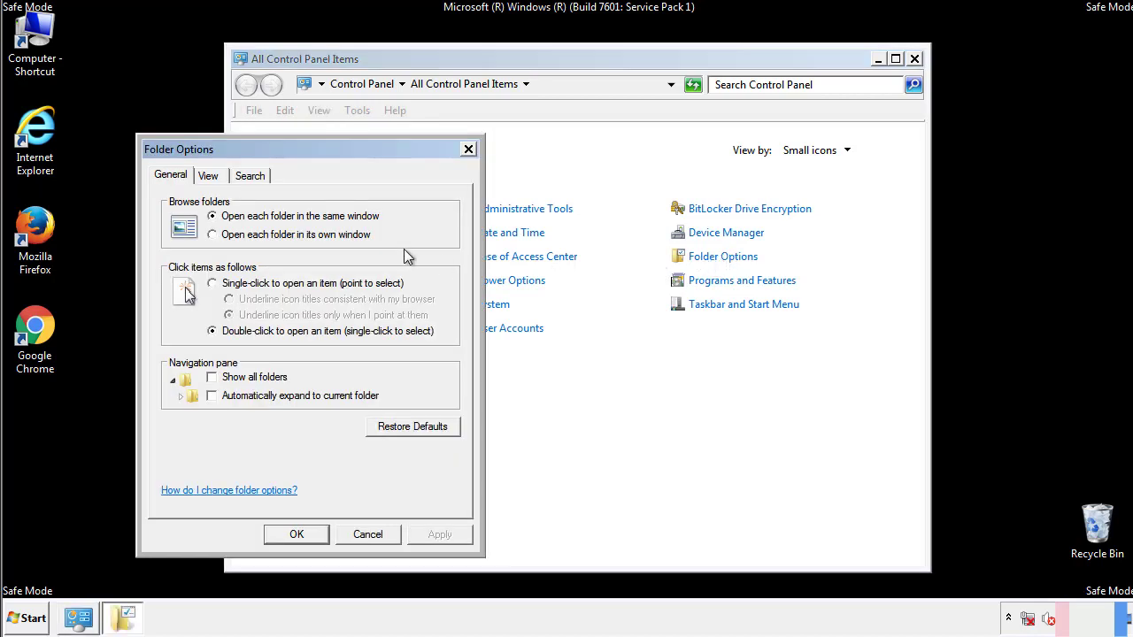
click(210, 177)
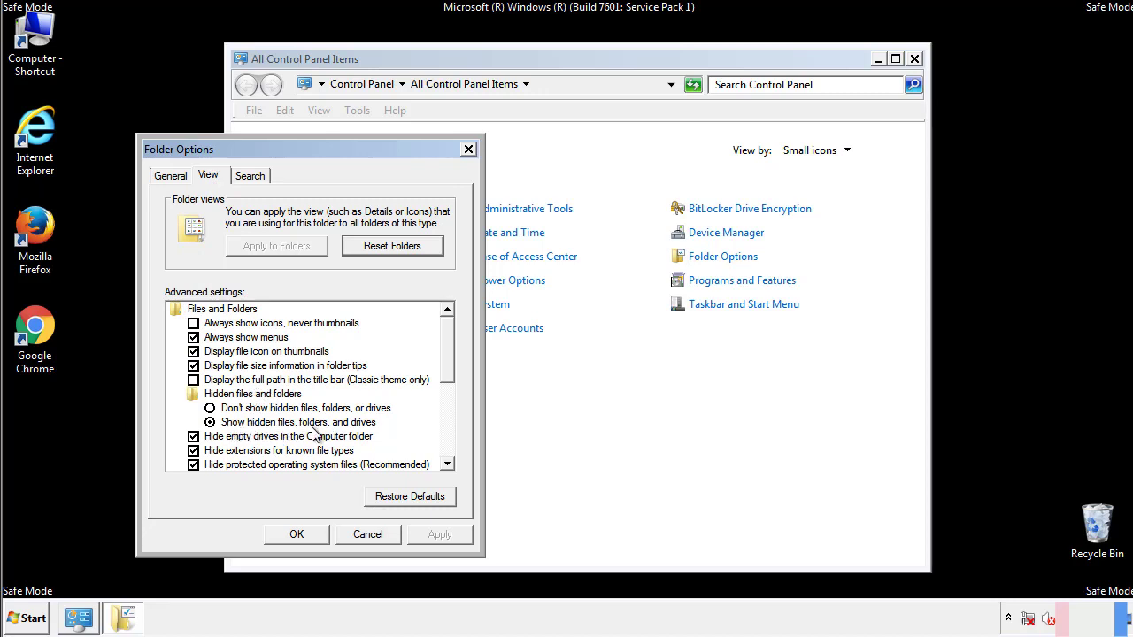
click(306, 532)
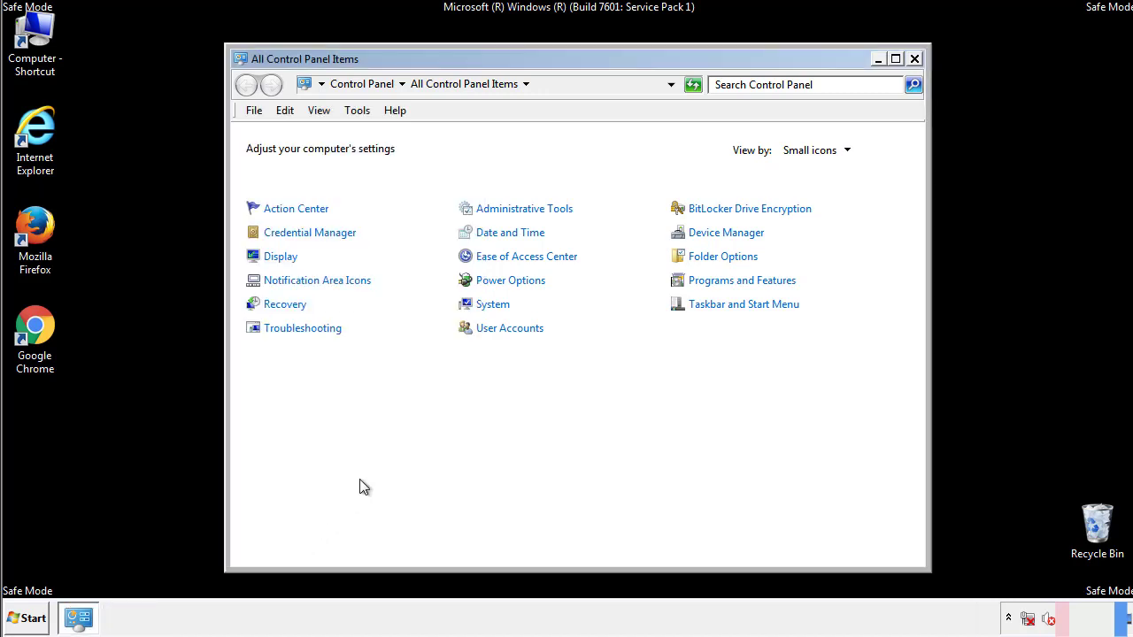
click(914, 58)
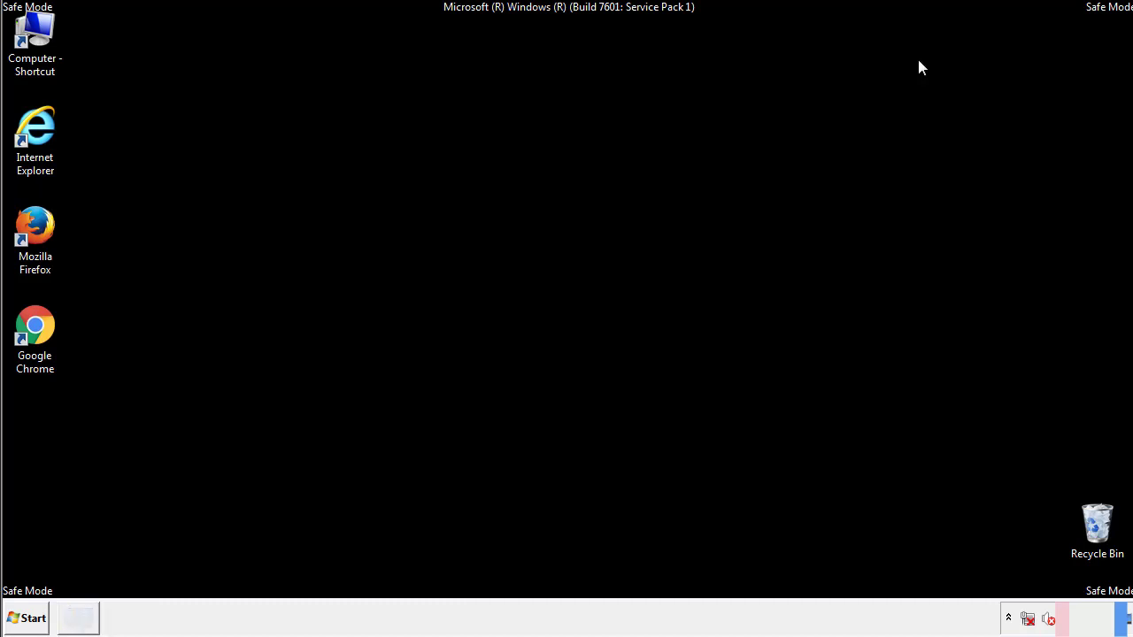
Browse from Computer to C:\Windows\System32\drivers\etc and open the hosts file
double_click(46, 31)
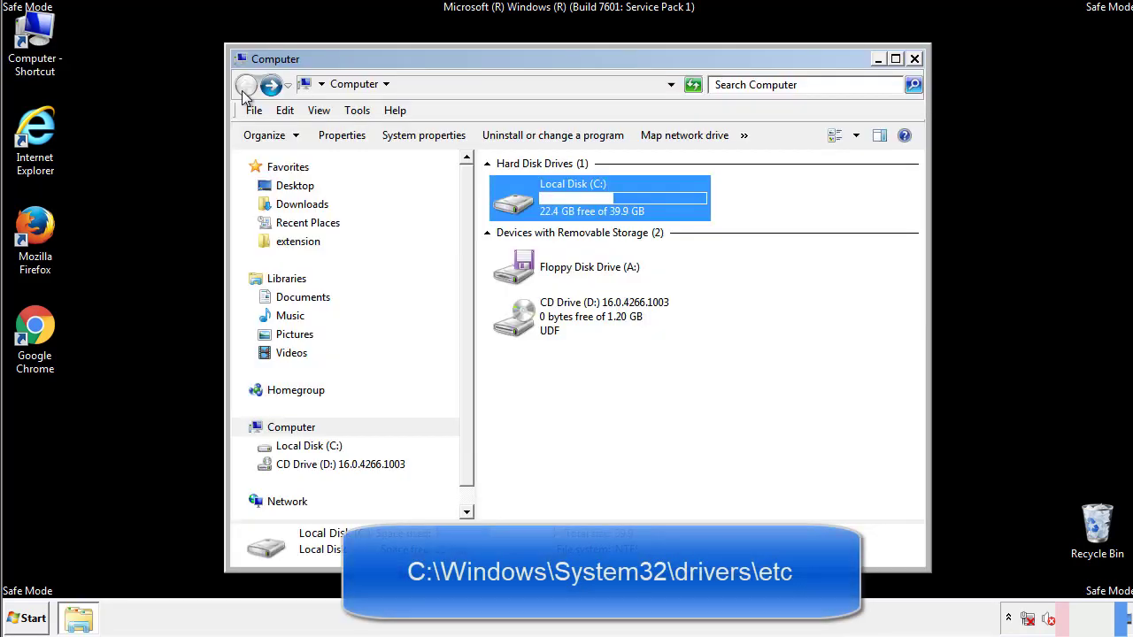
double_click(510, 200)
click(517, 325)
double_click(518, 326)
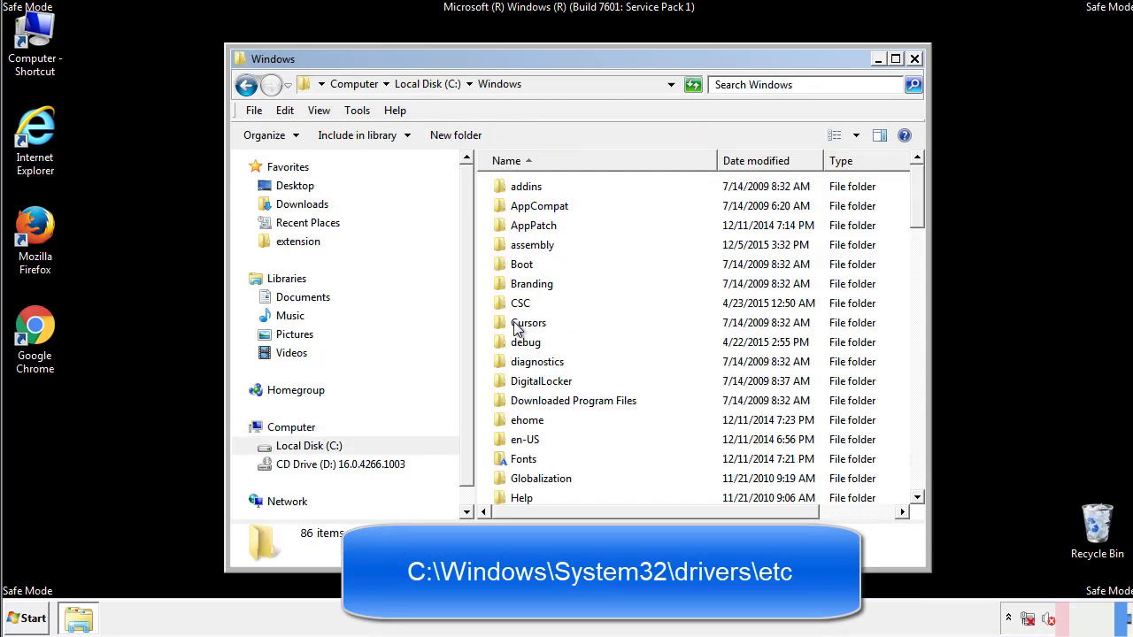
scroll(520, 401, down, 2)
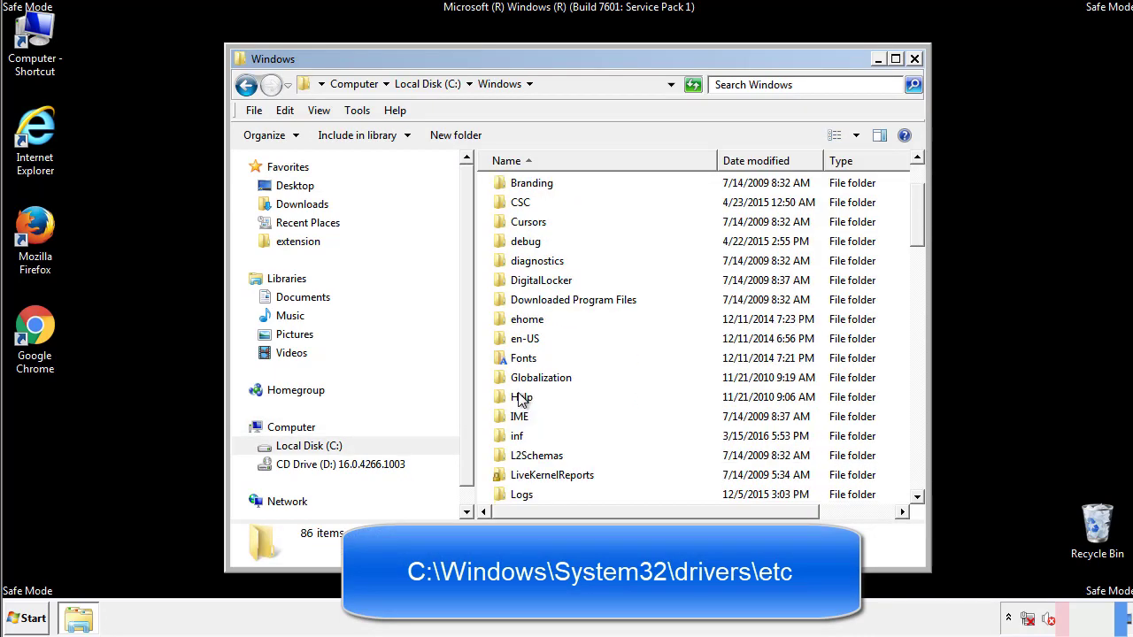
scroll(520, 400, down, 7)
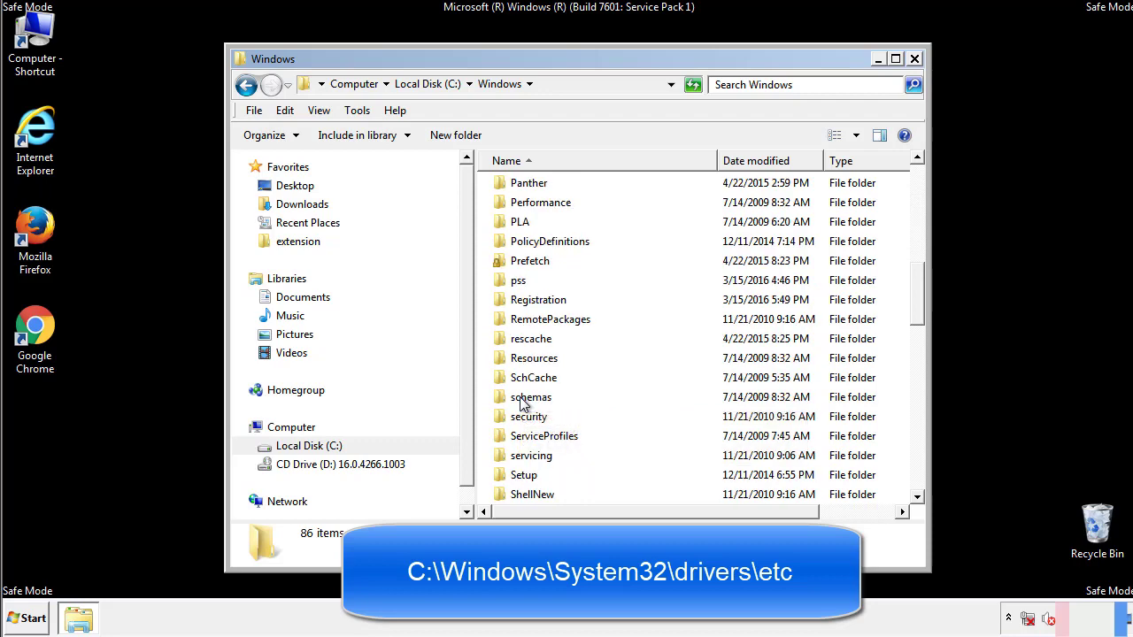
scroll(521, 400, down, 2)
double_click(537, 456)
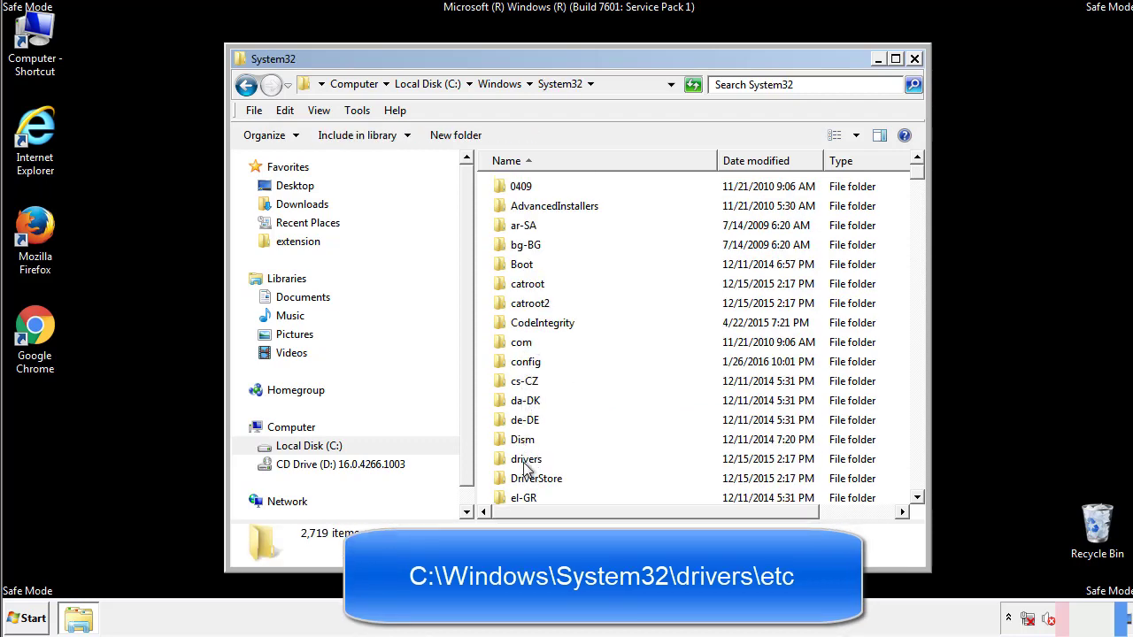
double_click(526, 462)
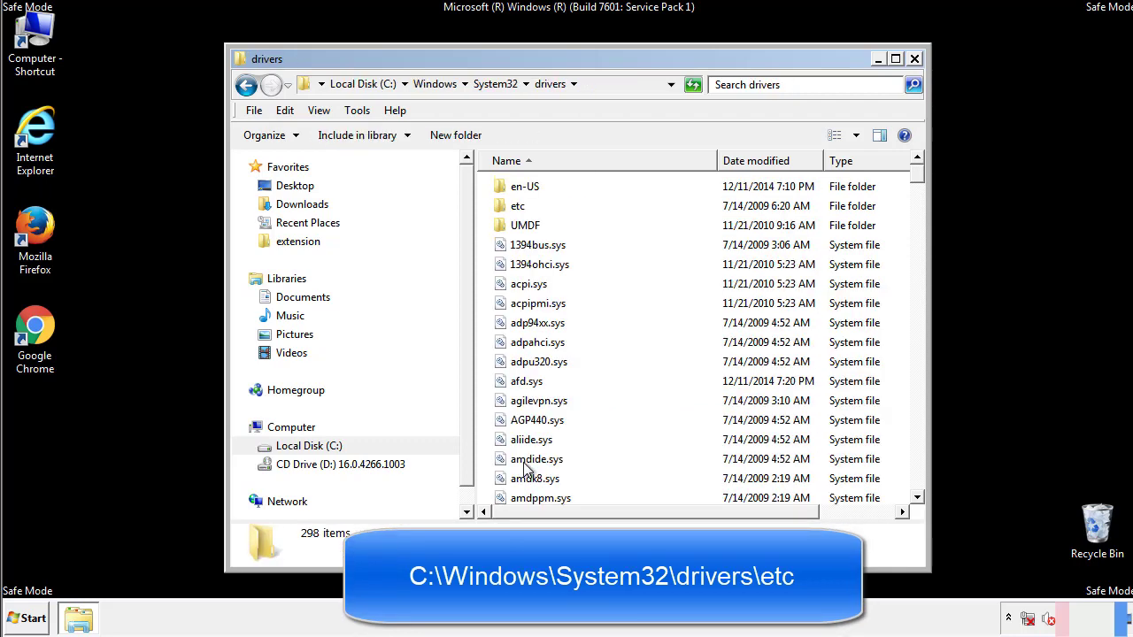
double_click(512, 211)
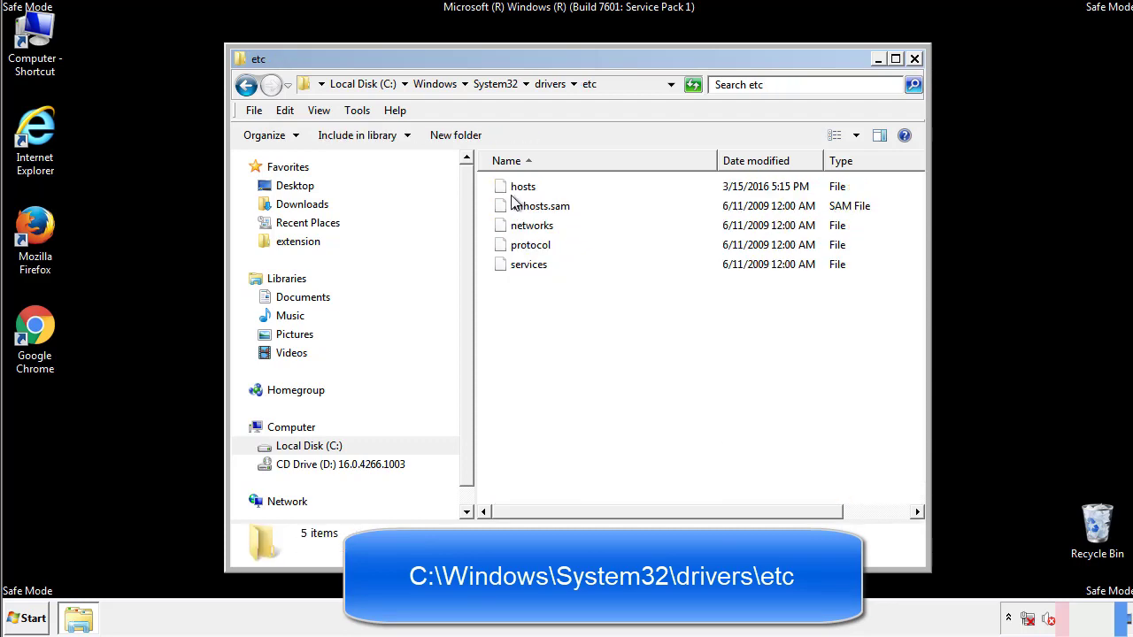
double_click(513, 188)
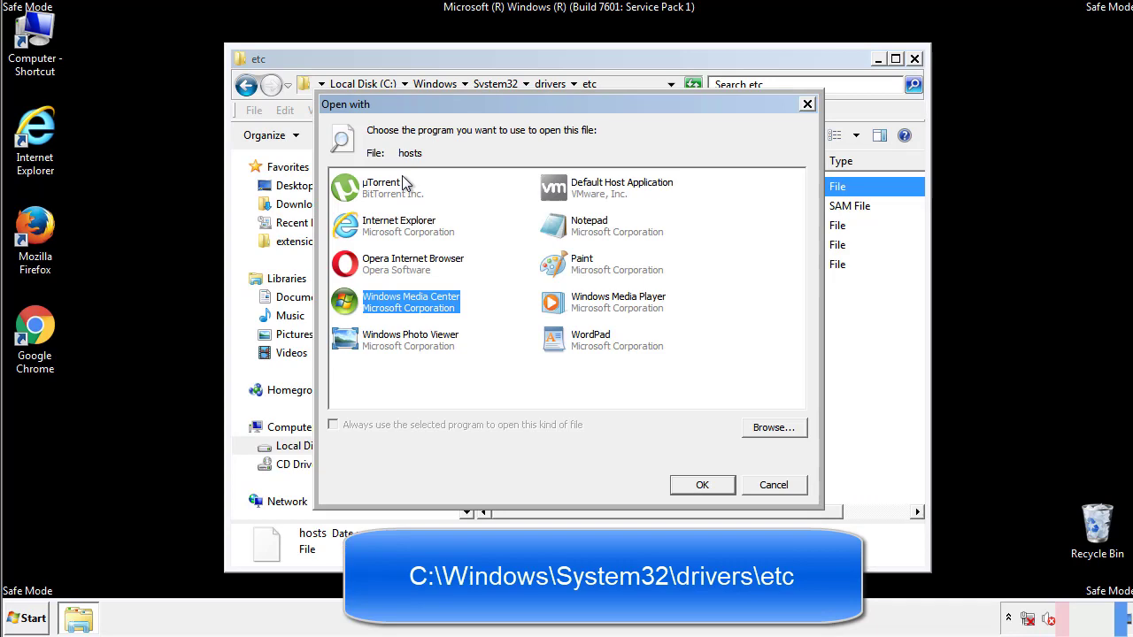
Open hosts in Notepad, delete the four added entries below localhost, and save it
click(573, 232)
click(698, 479)
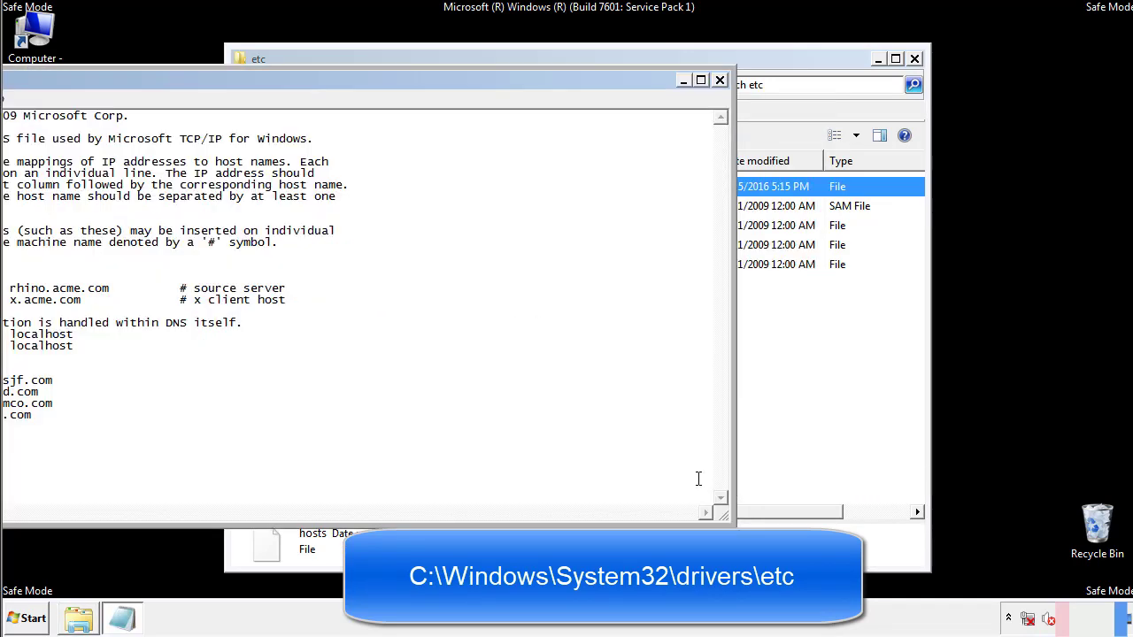
drag(463, 79, 721, 97)
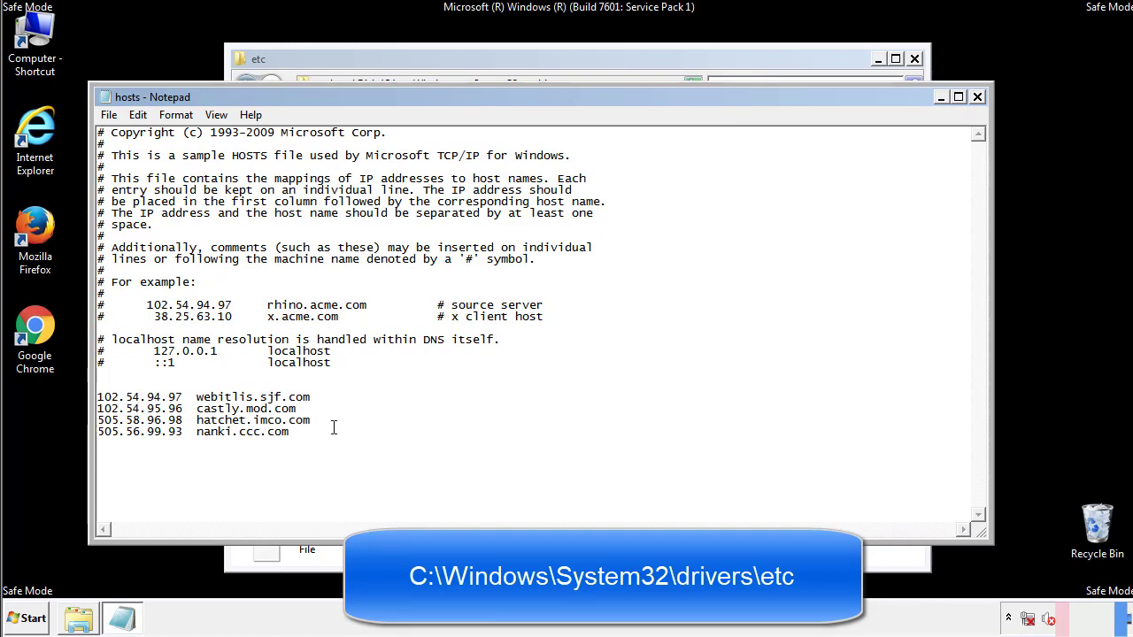
drag(317, 434, 99, 394)
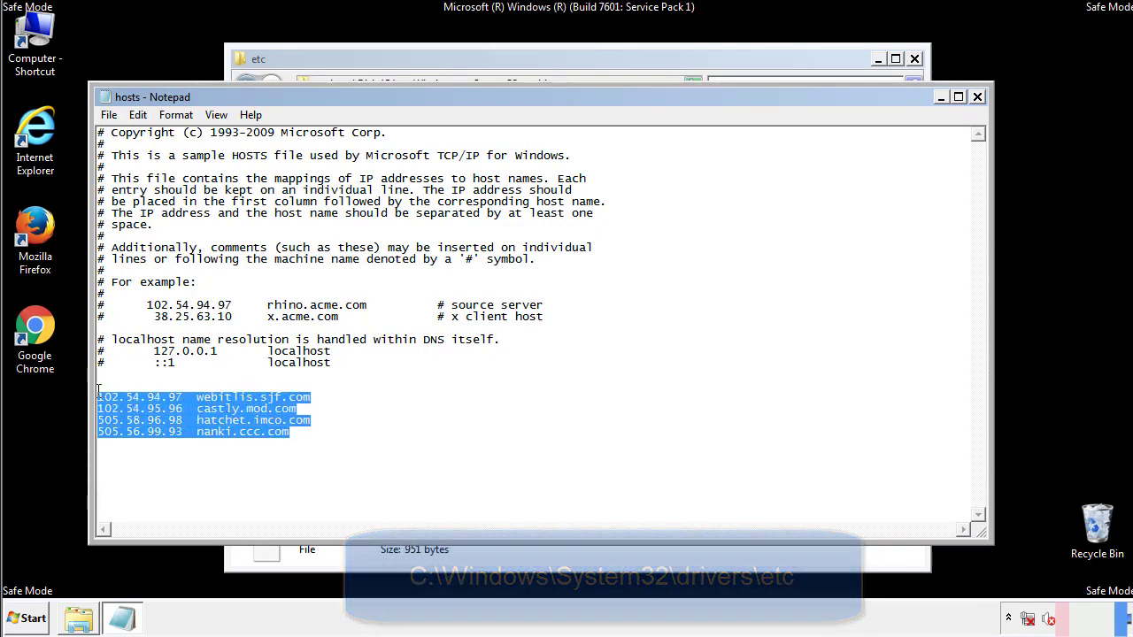
key(Delete)
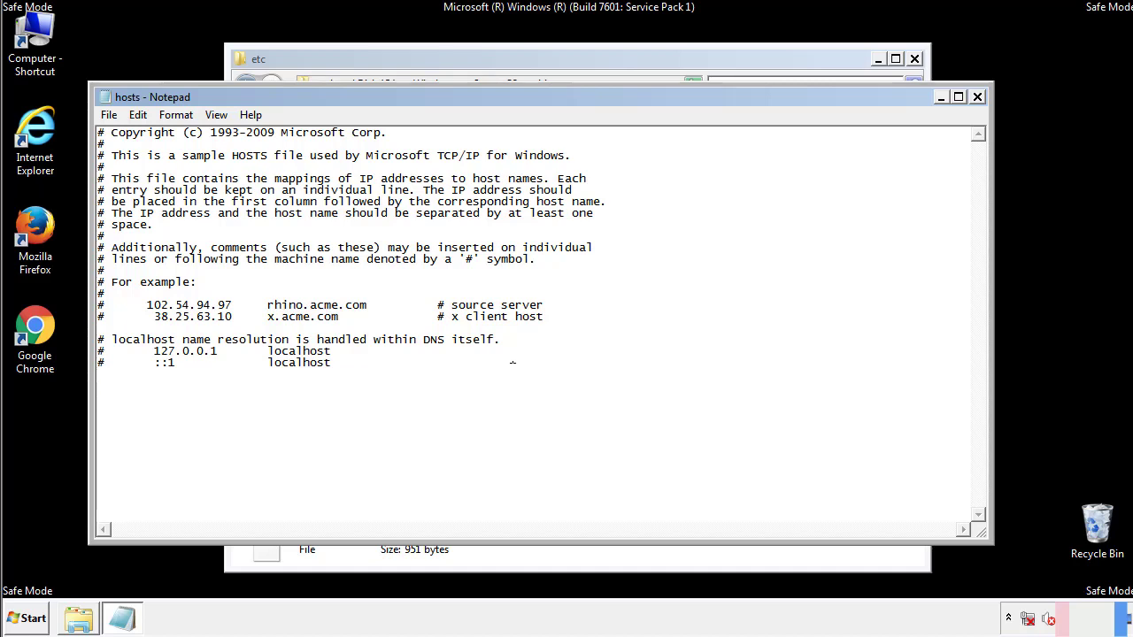
click(979, 98)
click(501, 324)
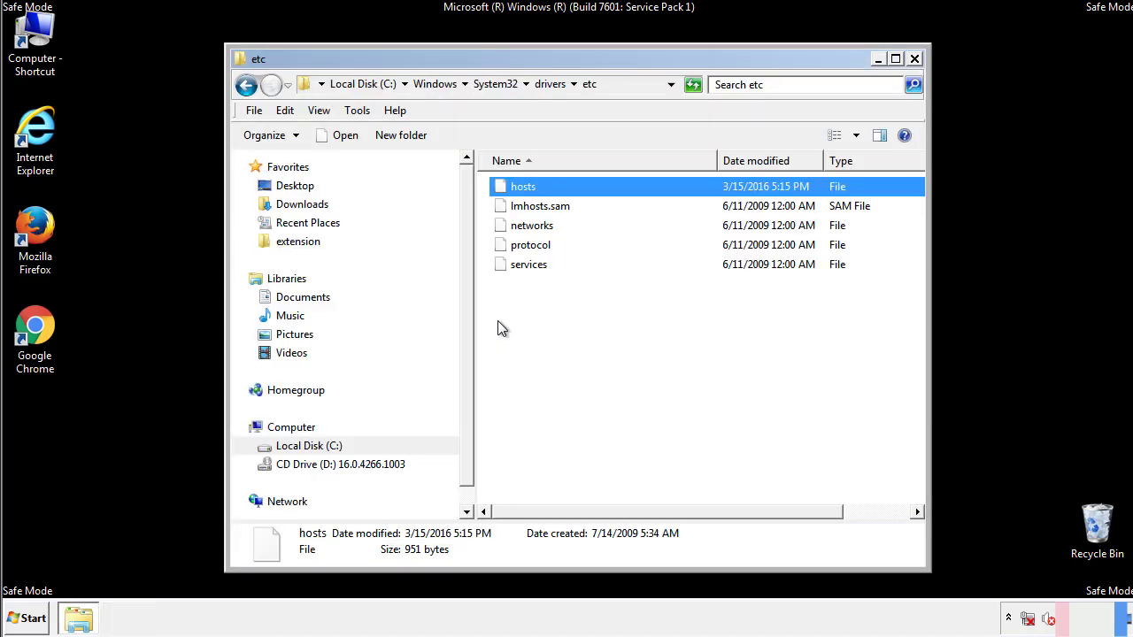
Close the etc window and open the Startup folder from All Programs
click(914, 60)
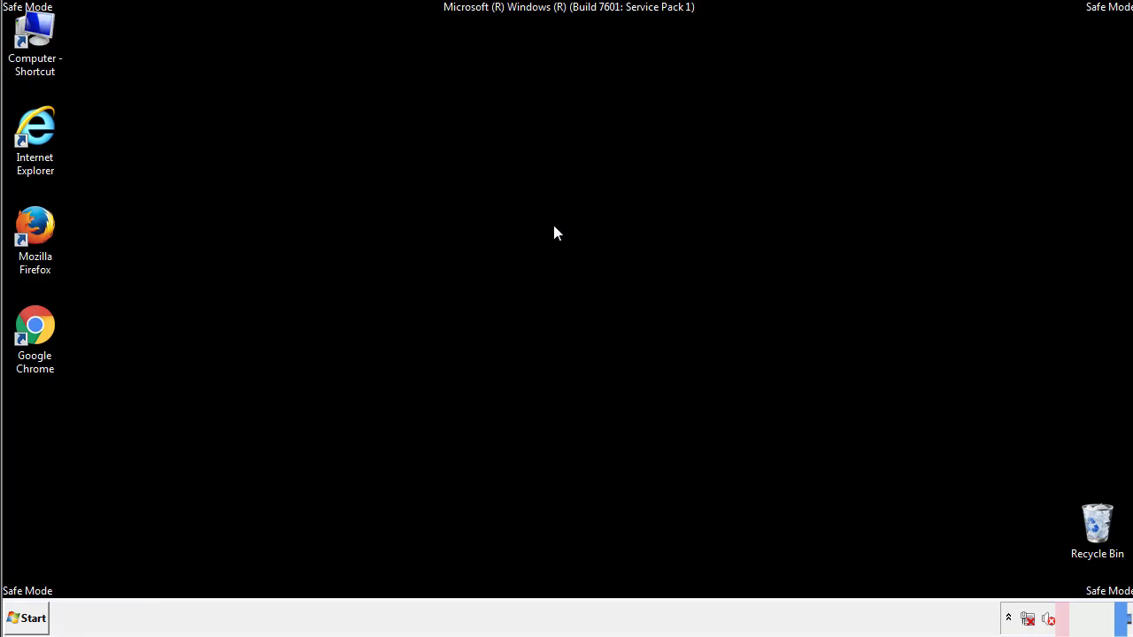
click(26, 619)
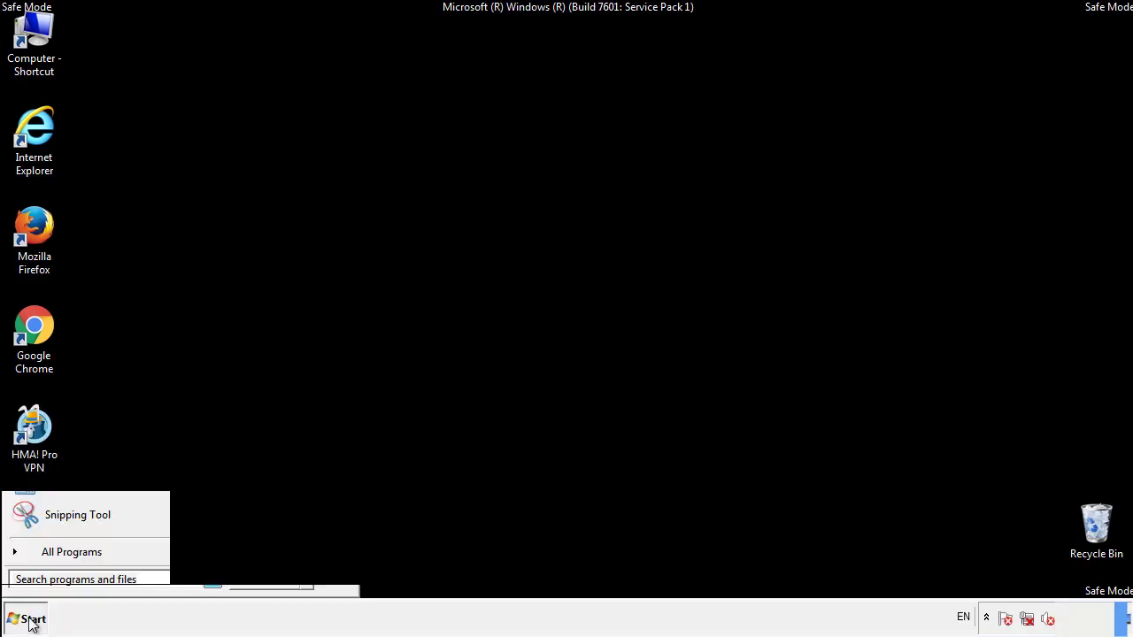
click(50, 559)
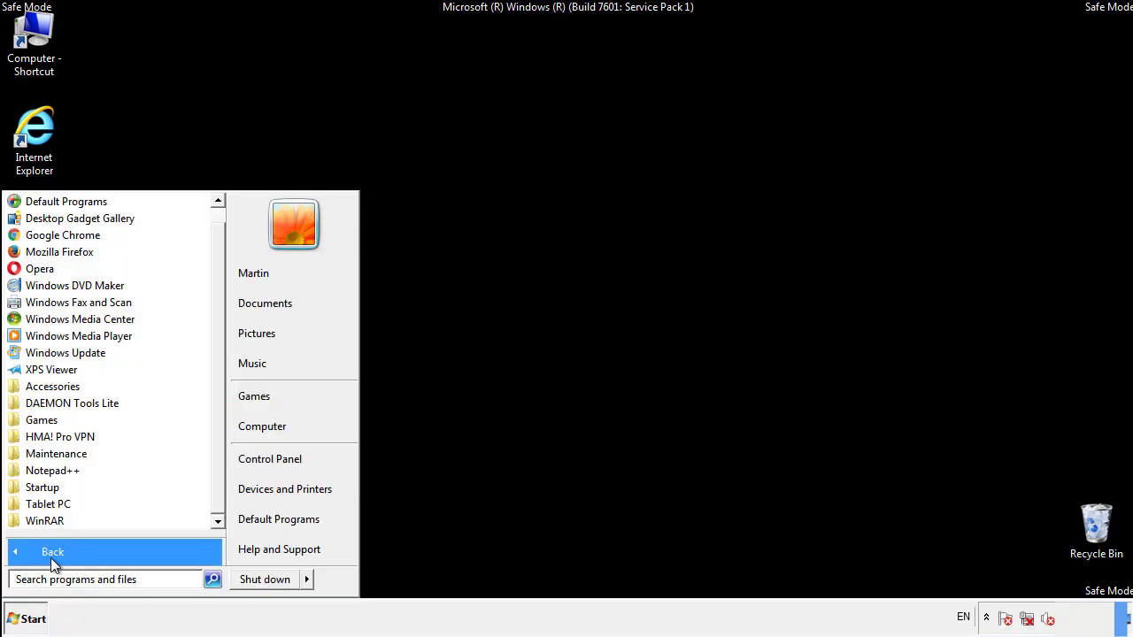
right_click(43, 485)
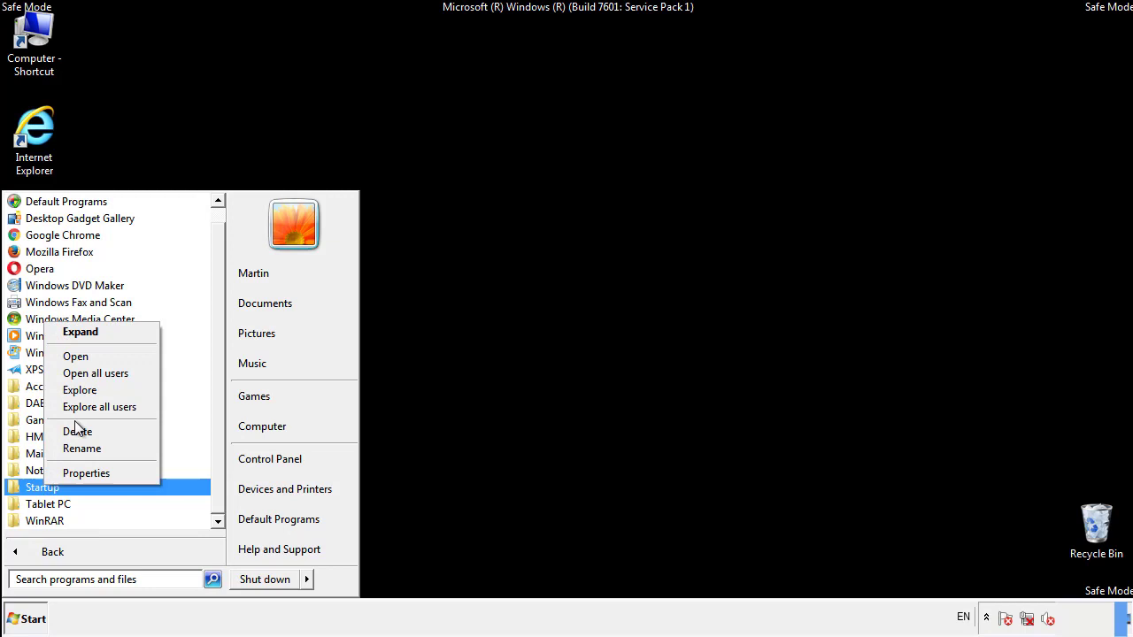
click(86, 356)
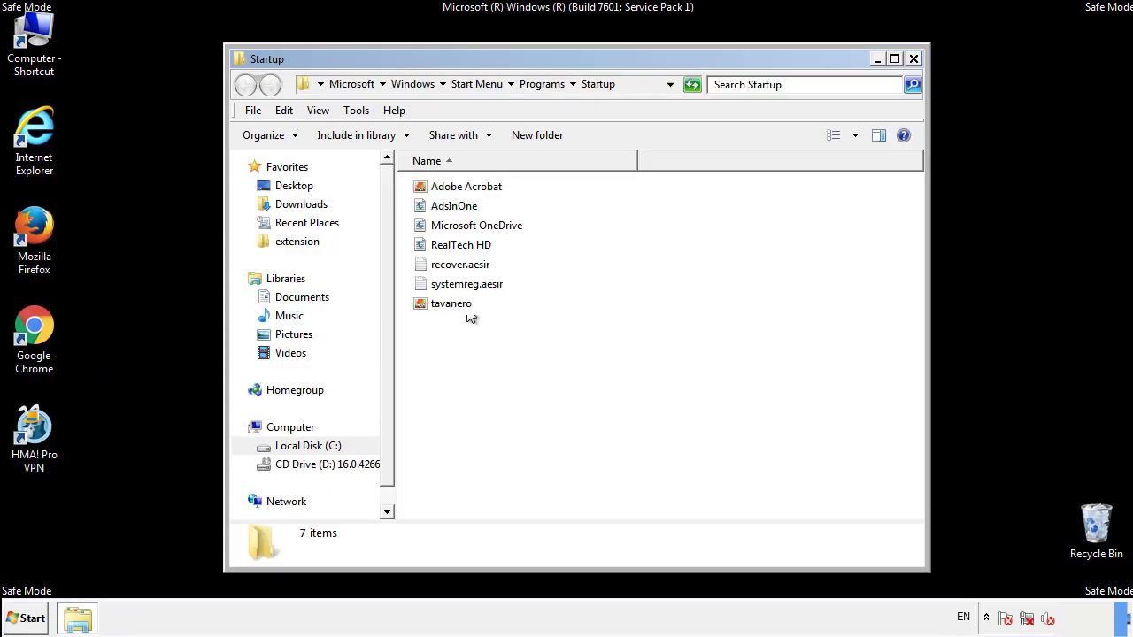
Delete AdsInOne, recover.aesir, systemreg.aesir and tavanero from Startup, then search for regedit
click(461, 208)
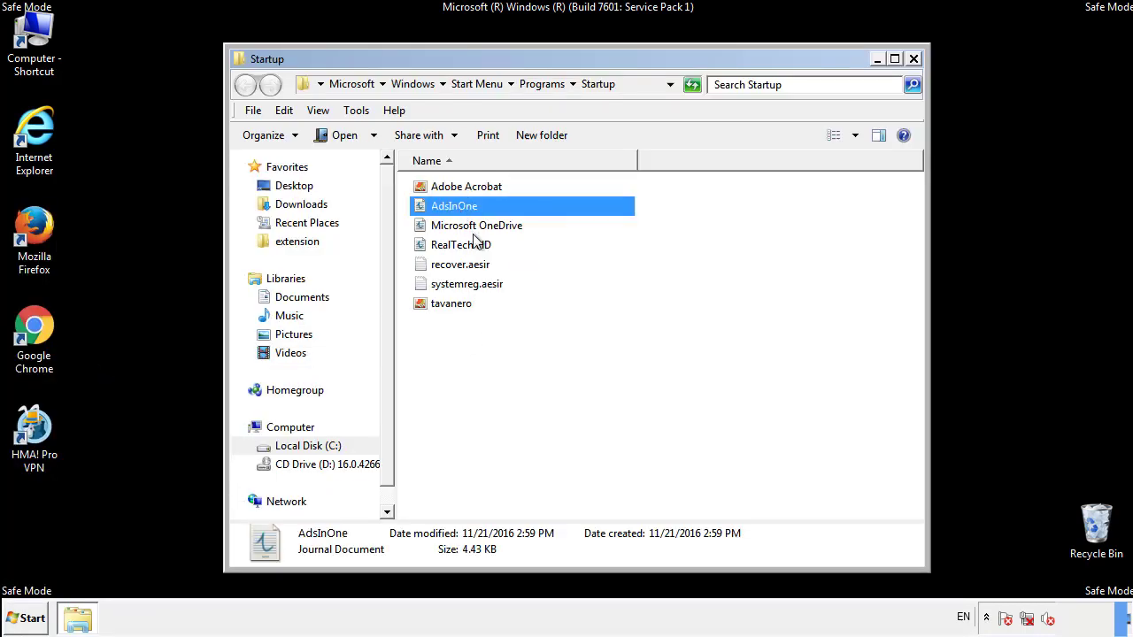
ctrl+click(467, 266)
ctrl+click(469, 286)
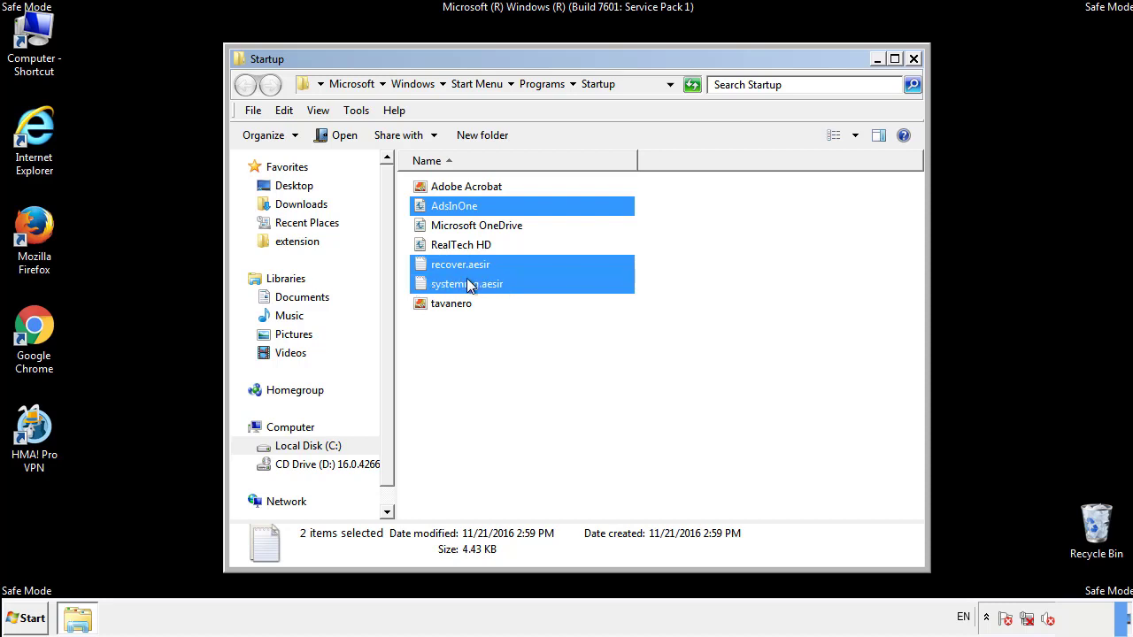
ctrl+click(449, 303)
right_click(449, 304)
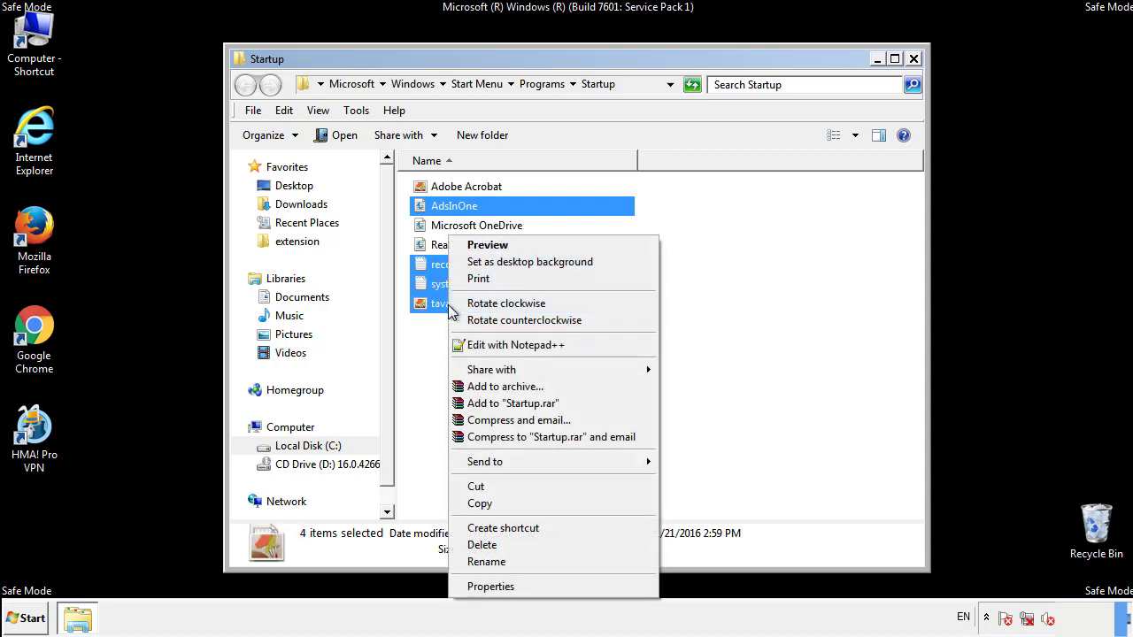
click(480, 545)
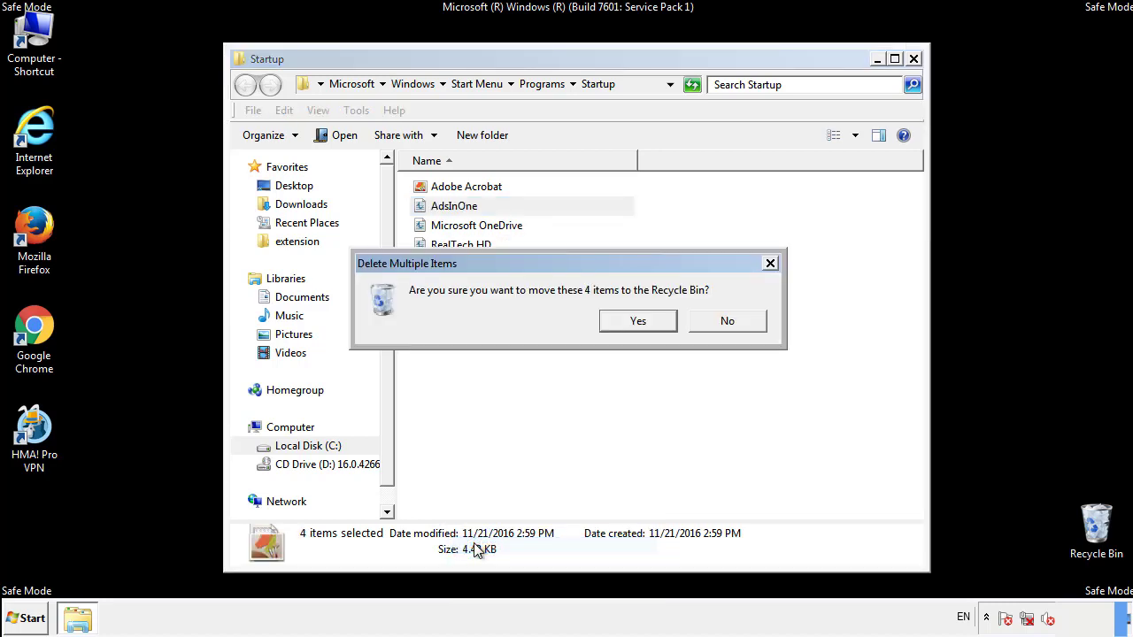
click(630, 324)
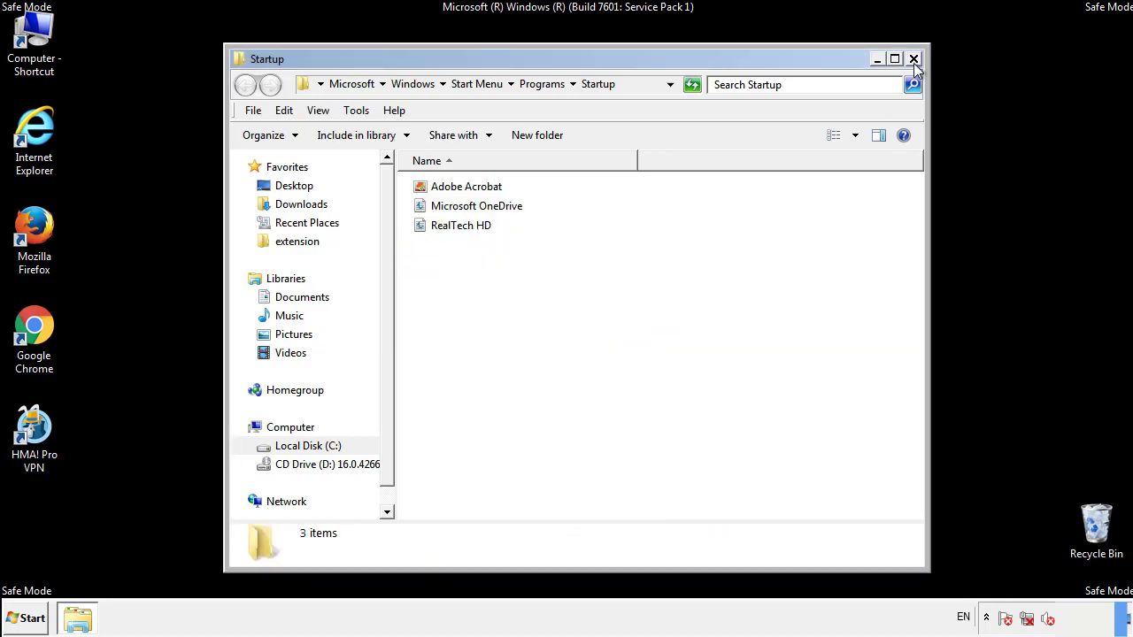
click(914, 59)
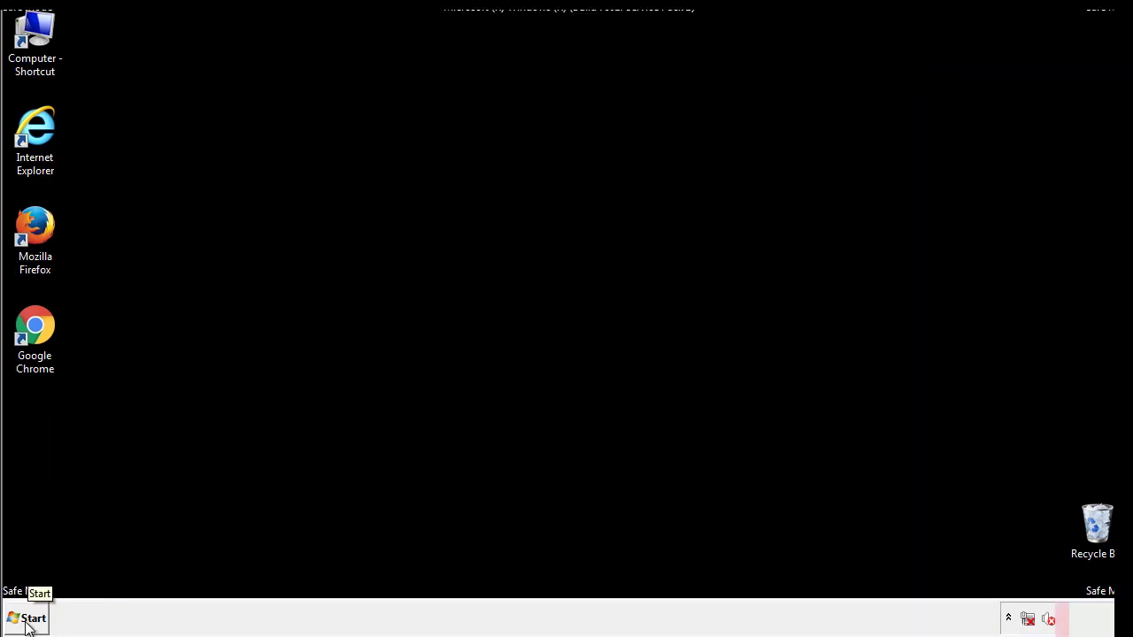
click(27, 623)
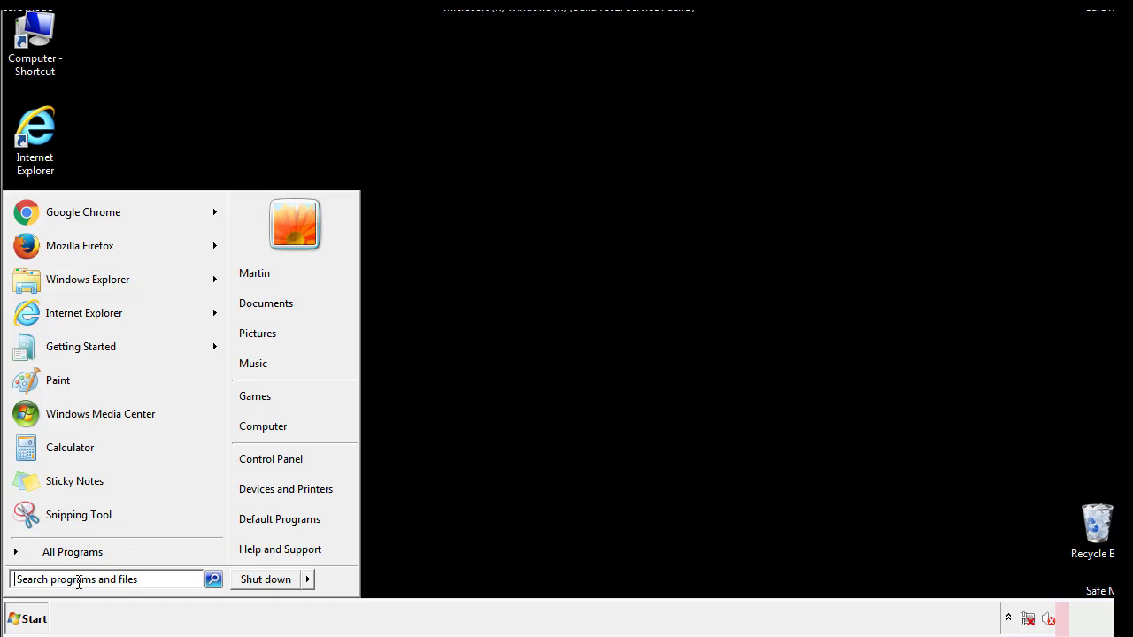
text(reged)
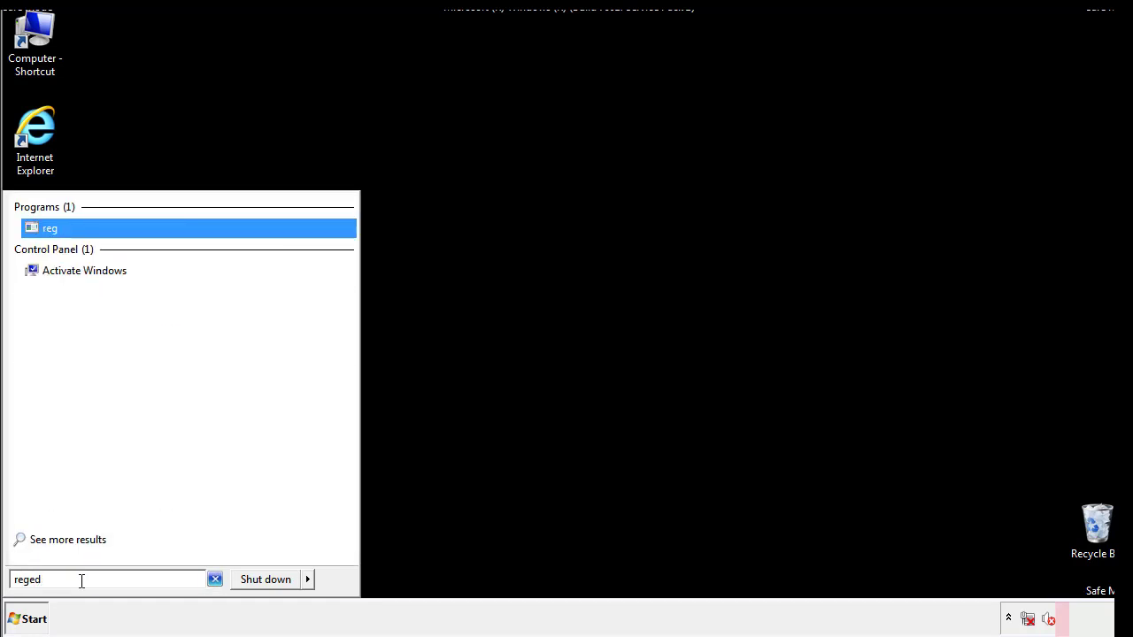
text(it)
Launch regedit and expand HKEY_LOCAL_MACHINE\SOFTWARE\Microsoft\Windows\CurrentVersion to reveal Run
key(Return)
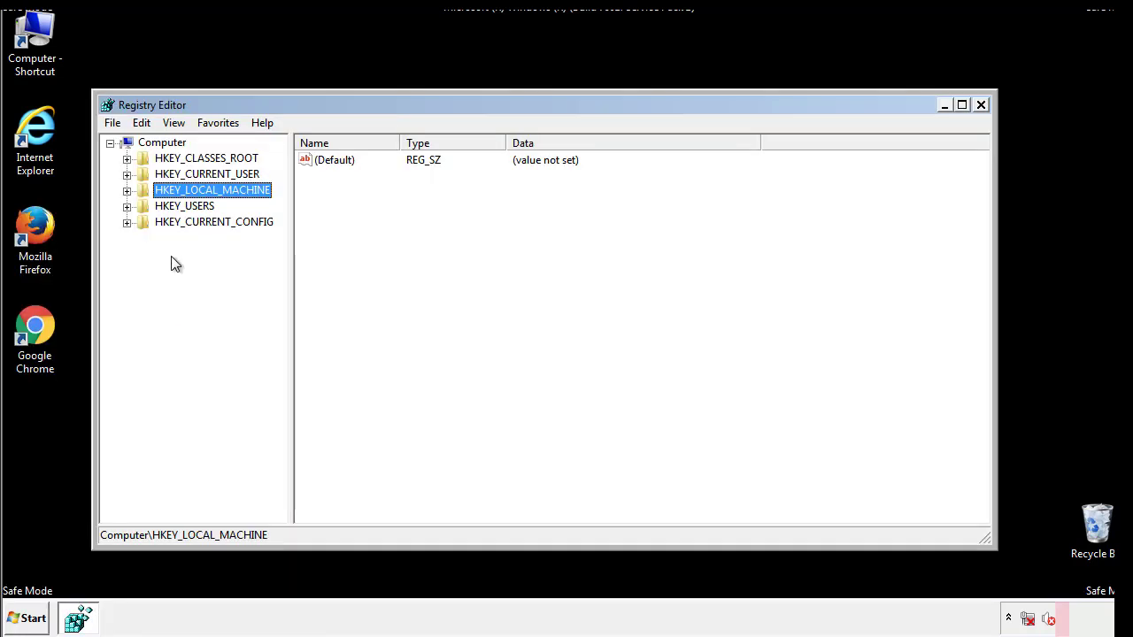
click(126, 191)
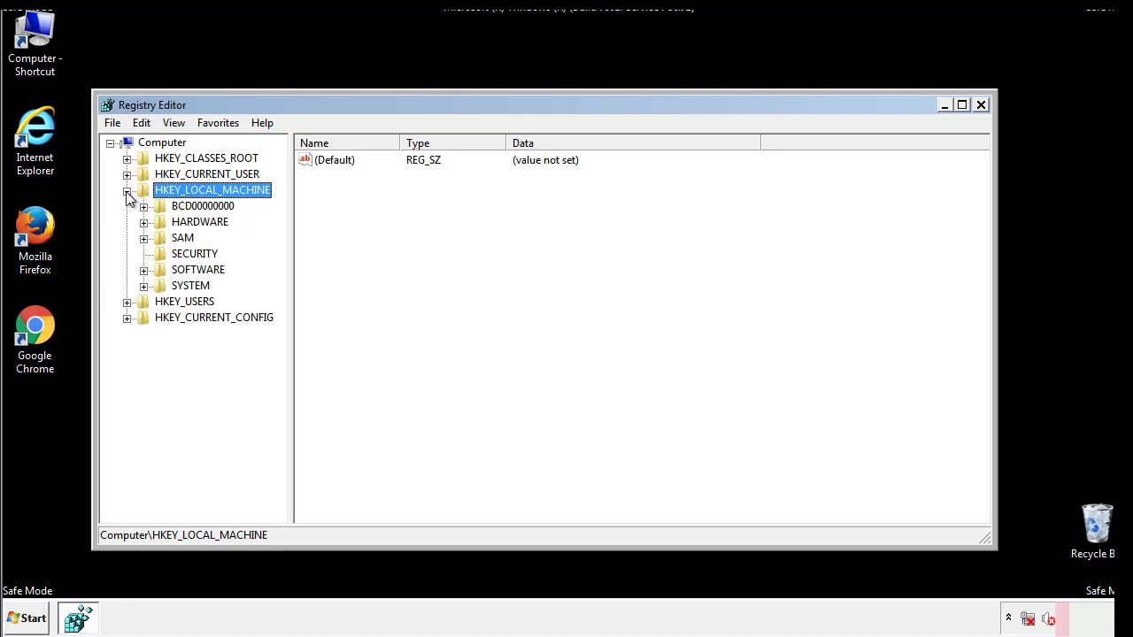
click(144, 270)
drag(279, 263, 280, 295)
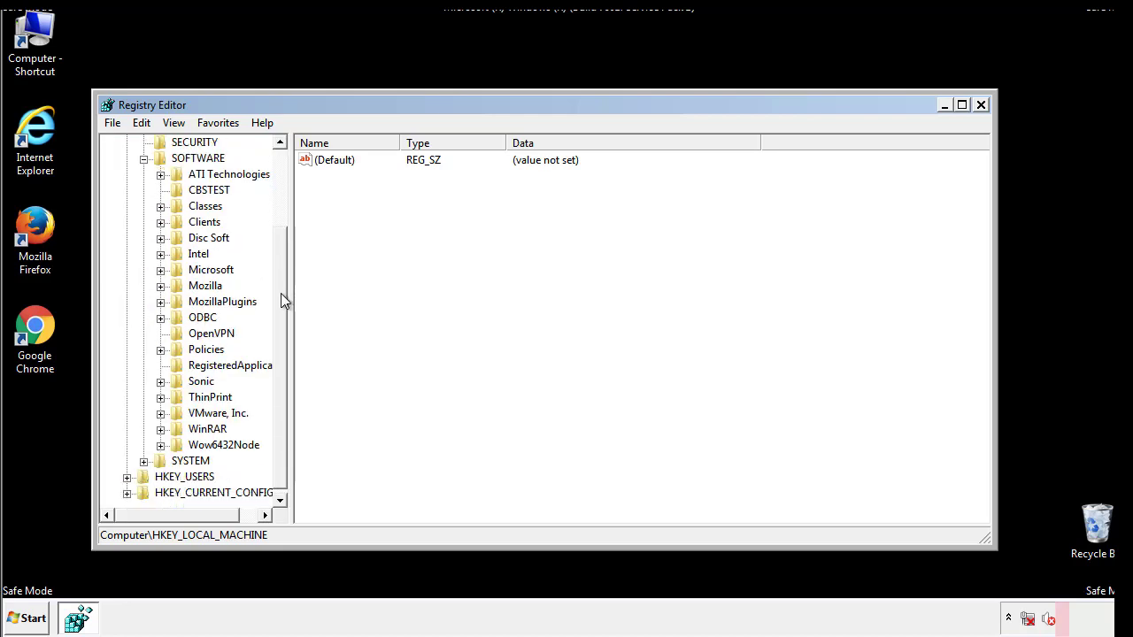
click(160, 270)
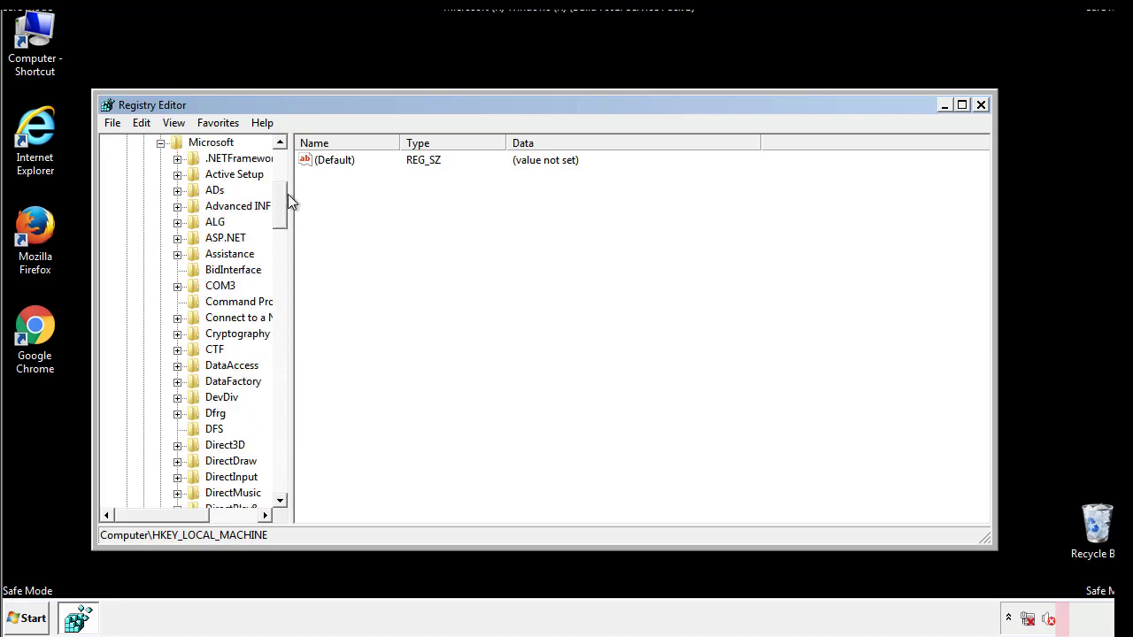
mouse_move(279, 217)
mouse_down()
mouse_move(284, 478)
mouse_move(284, 458)
mouse_up()
click(178, 270)
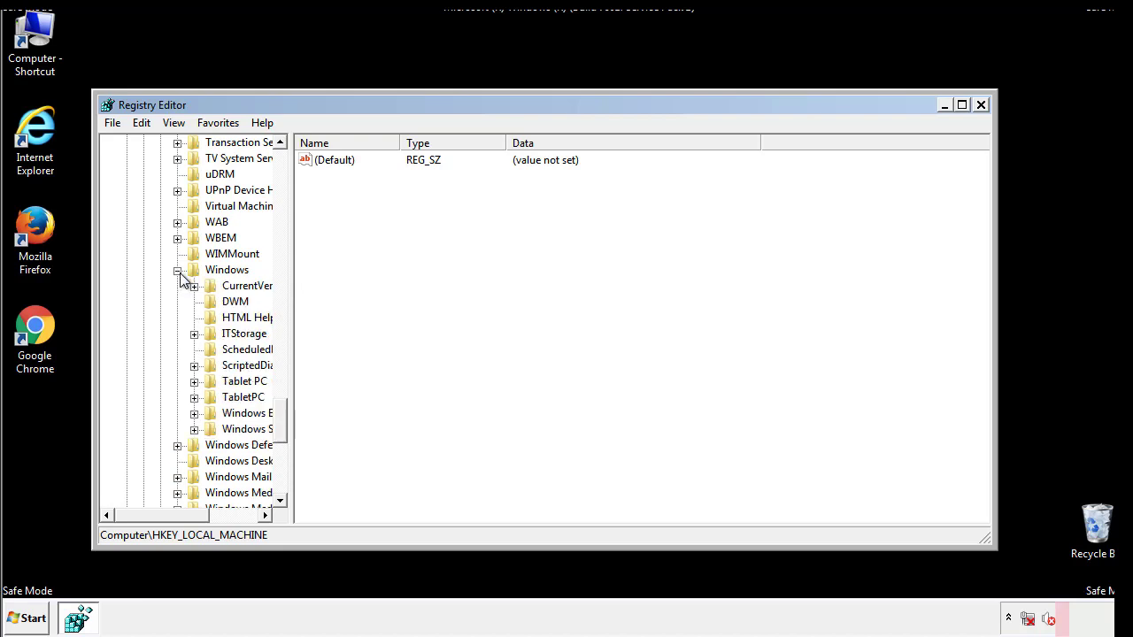
drag(156, 516, 181, 519)
click(146, 286)
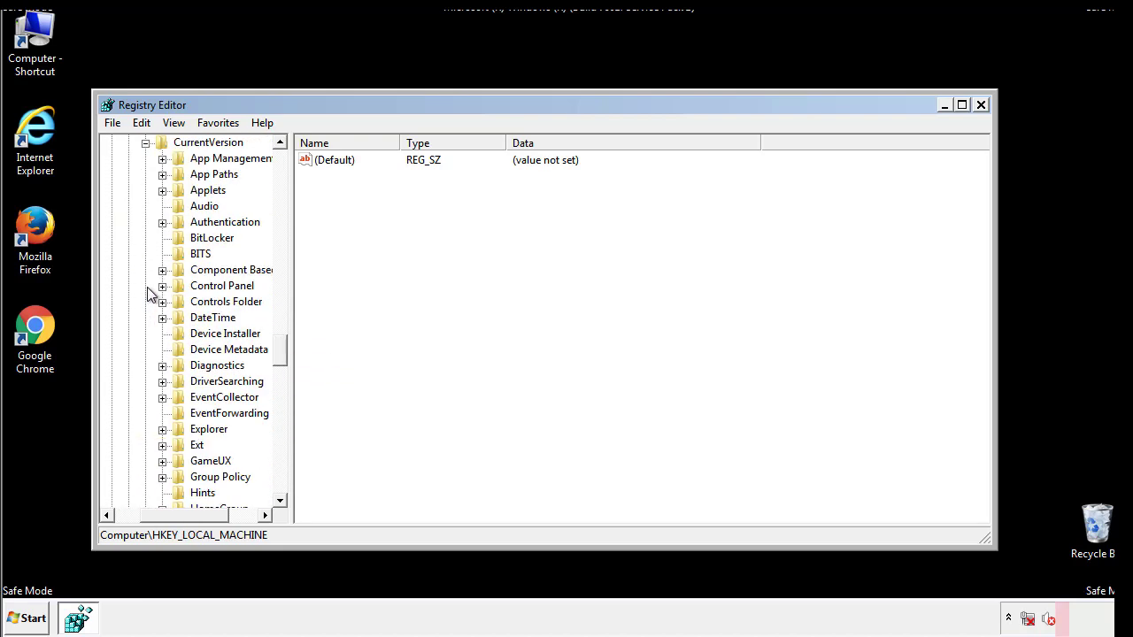
drag(286, 354, 282, 410)
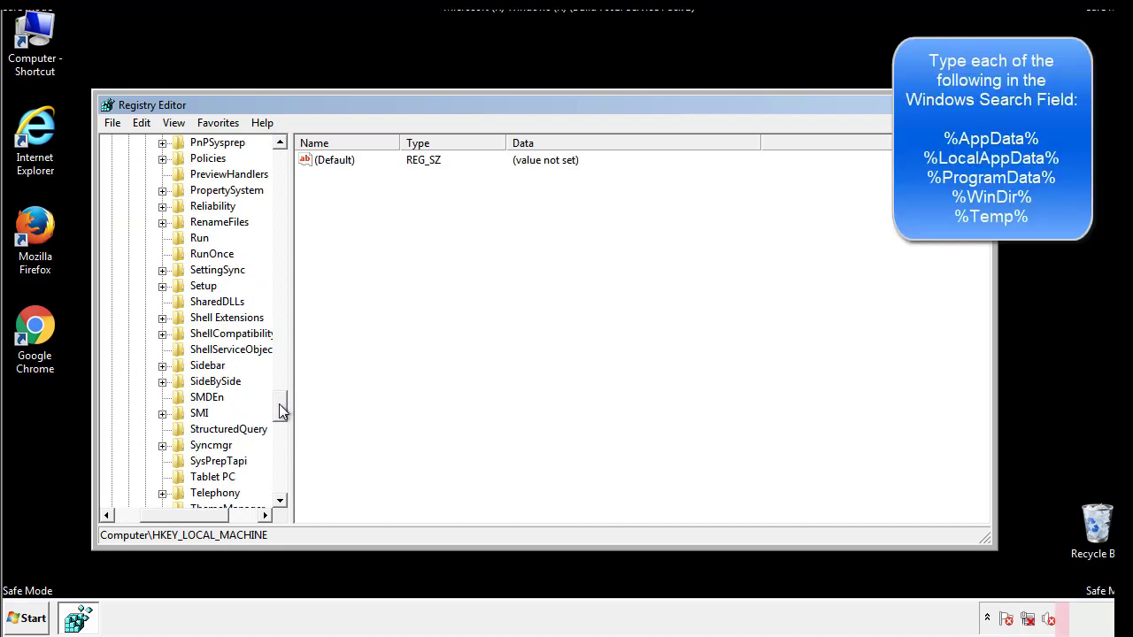
Delete the tappi.loc value from HKLM's Run key, keeping the VMware User Process entry
click(185, 239)
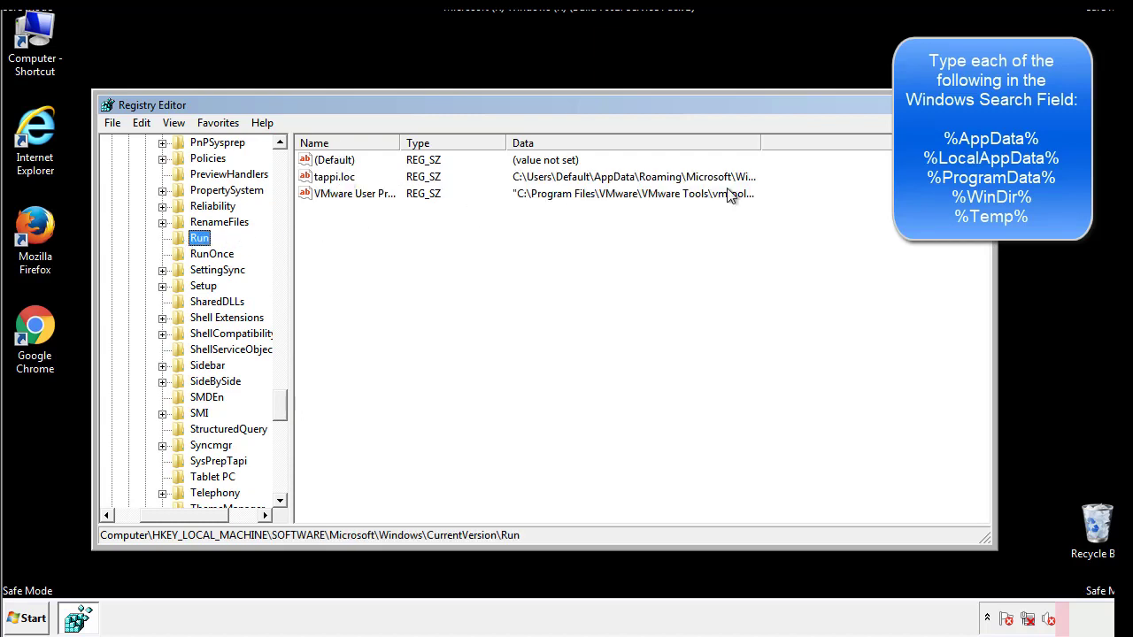
click(336, 181)
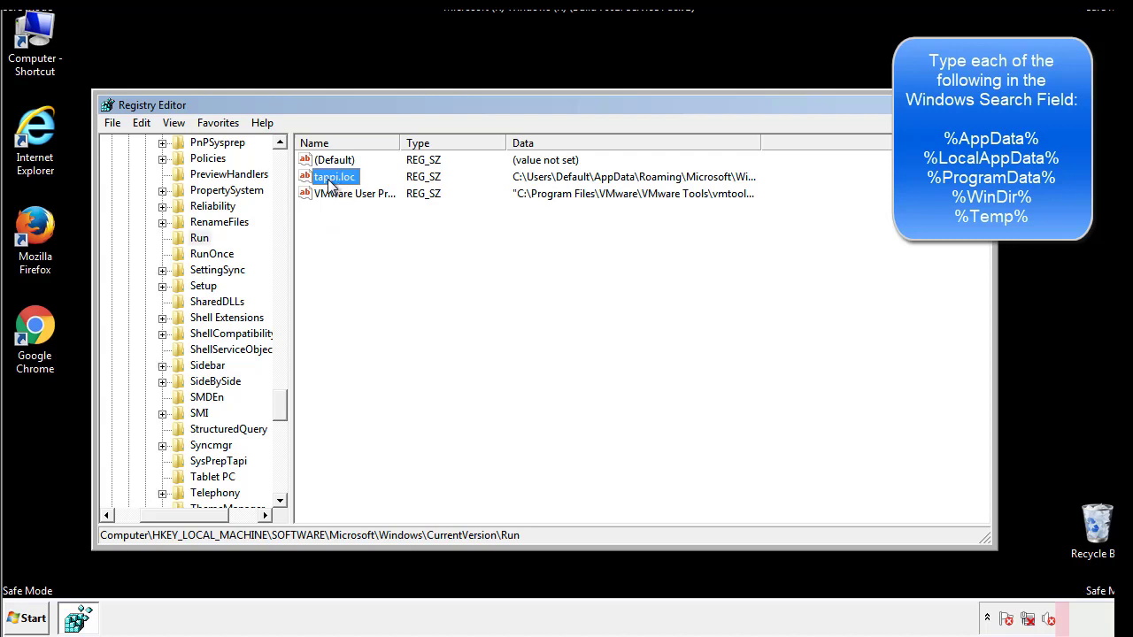
right_click(327, 180)
click(354, 230)
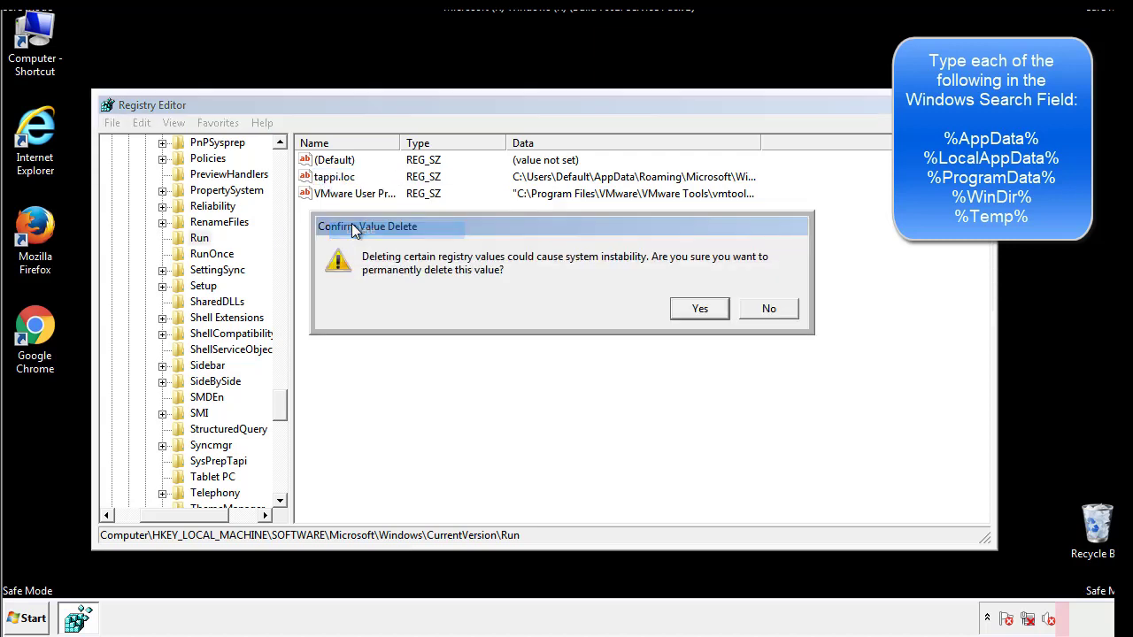
click(690, 312)
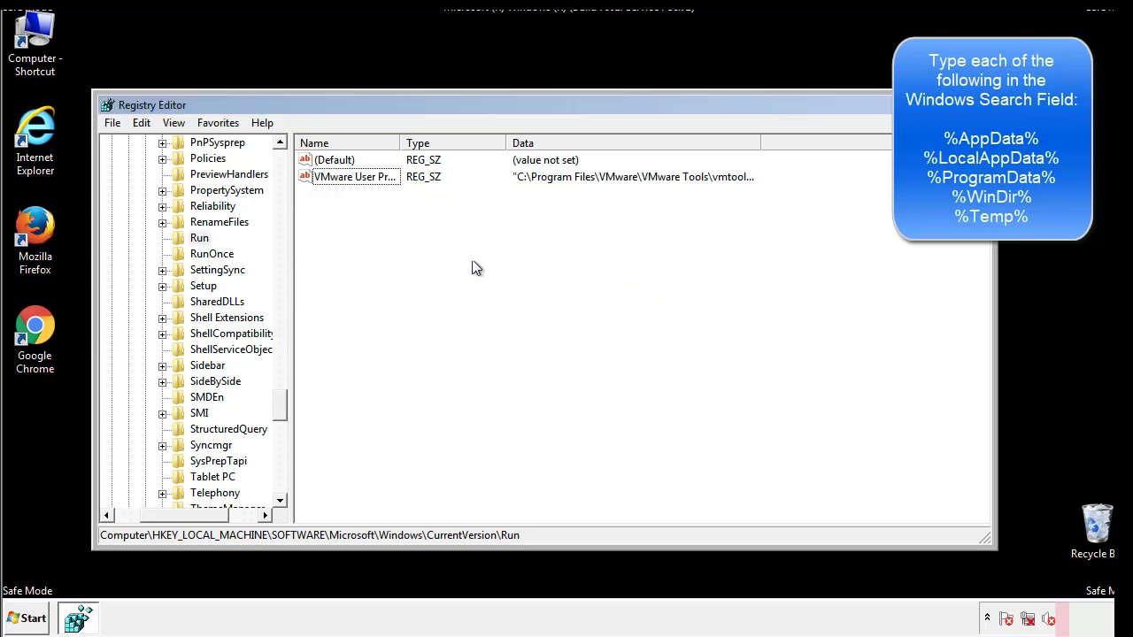
drag(278, 399, 280, 487)
drag(188, 516, 137, 527)
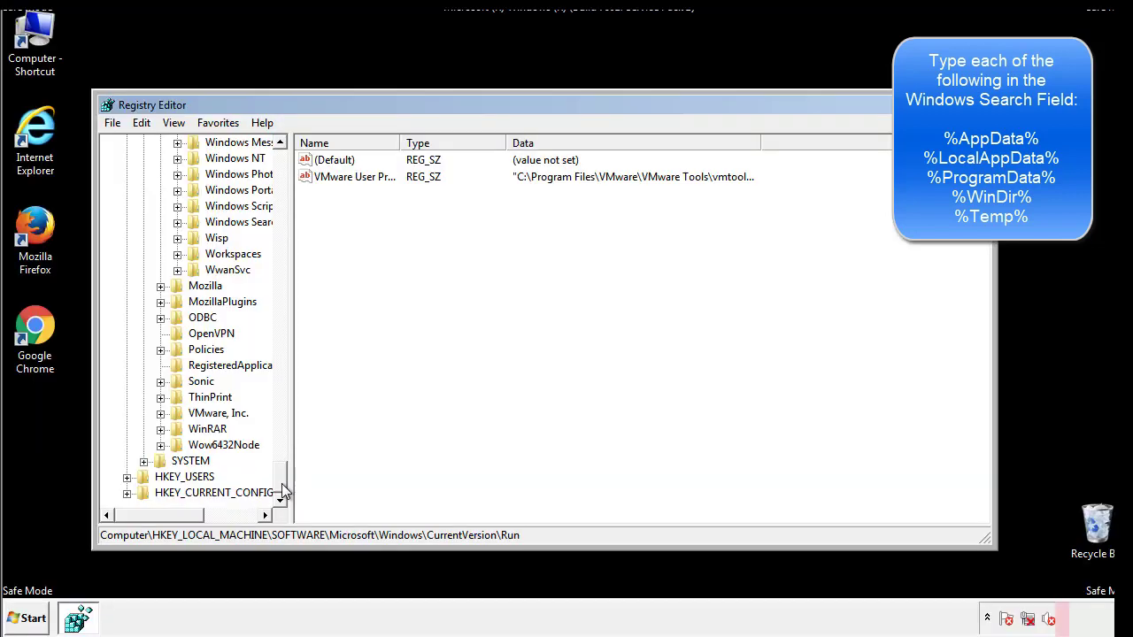
drag(281, 478, 288, 169)
Collapse HKEY_LOCAL_MACHINE and expand HKEY_CURRENT_USER\Software\Microsoft\Windows\CurrentVersion
click(127, 190)
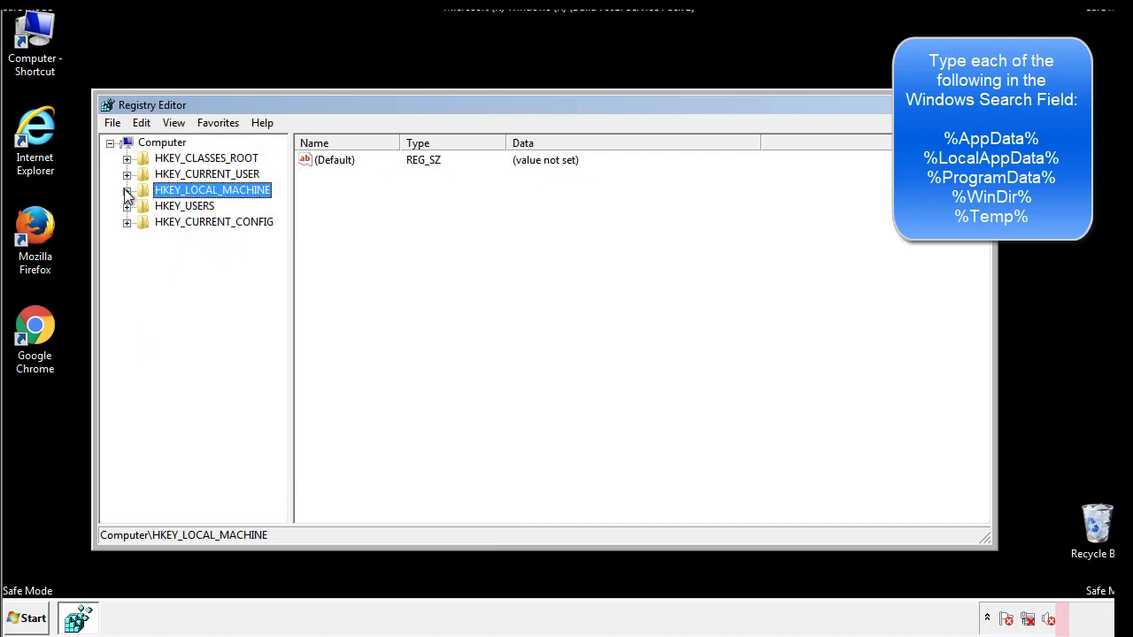
click(127, 174)
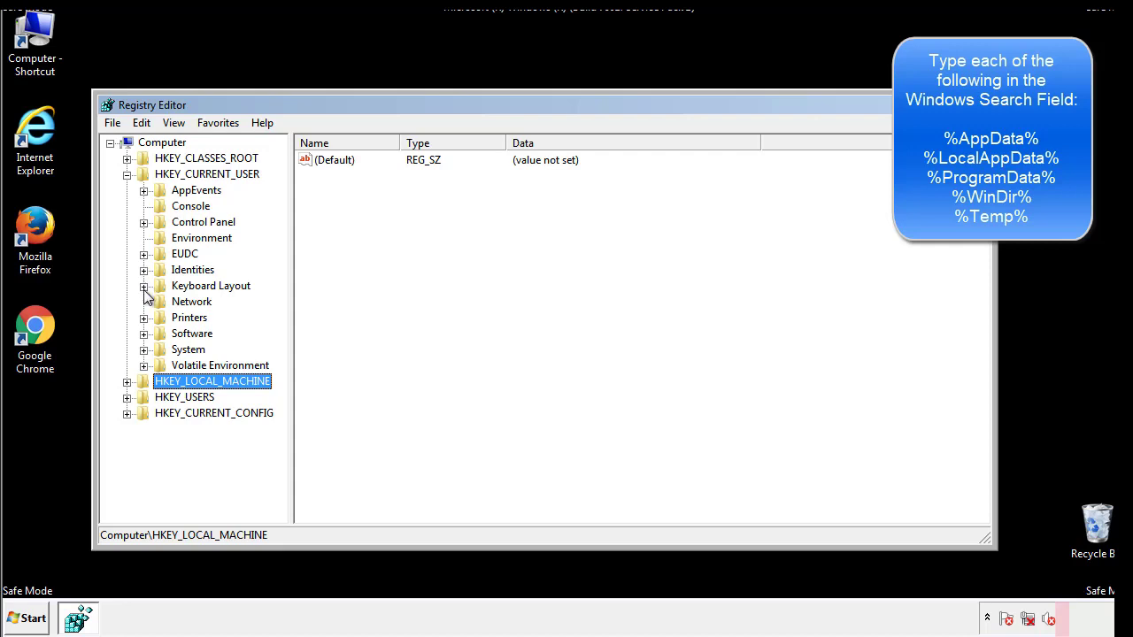
click(144, 334)
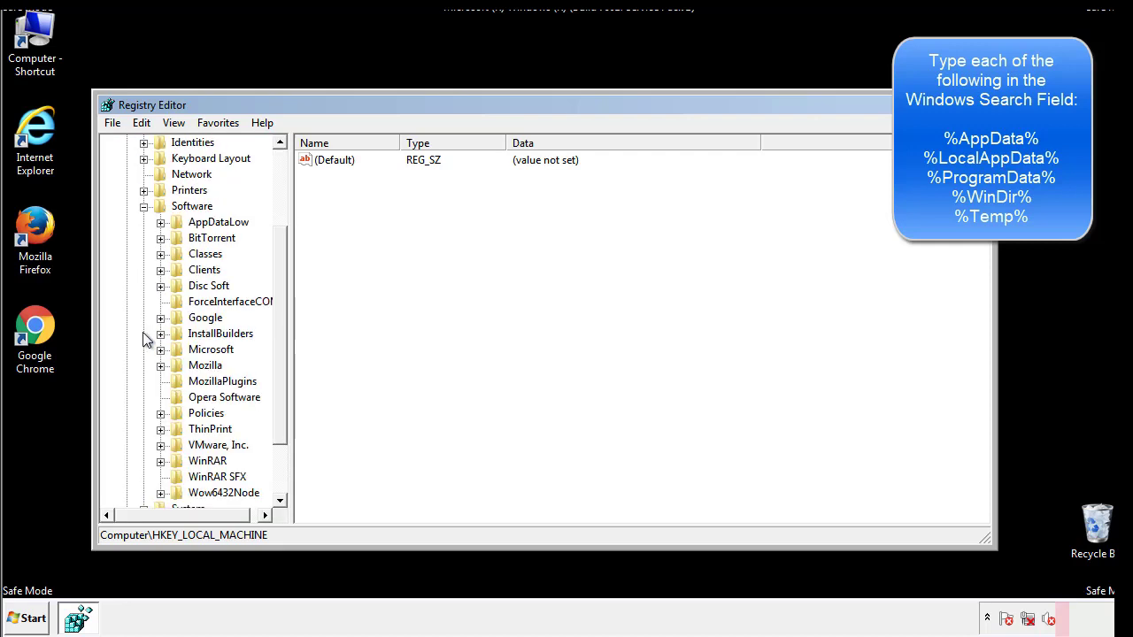
drag(278, 322, 278, 337)
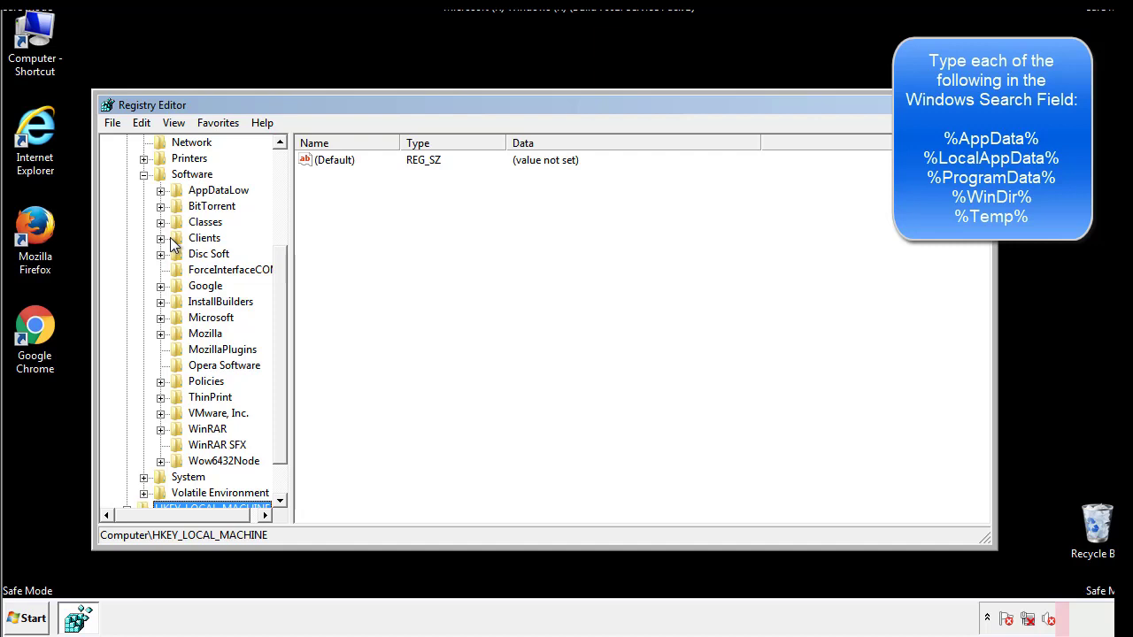
click(160, 319)
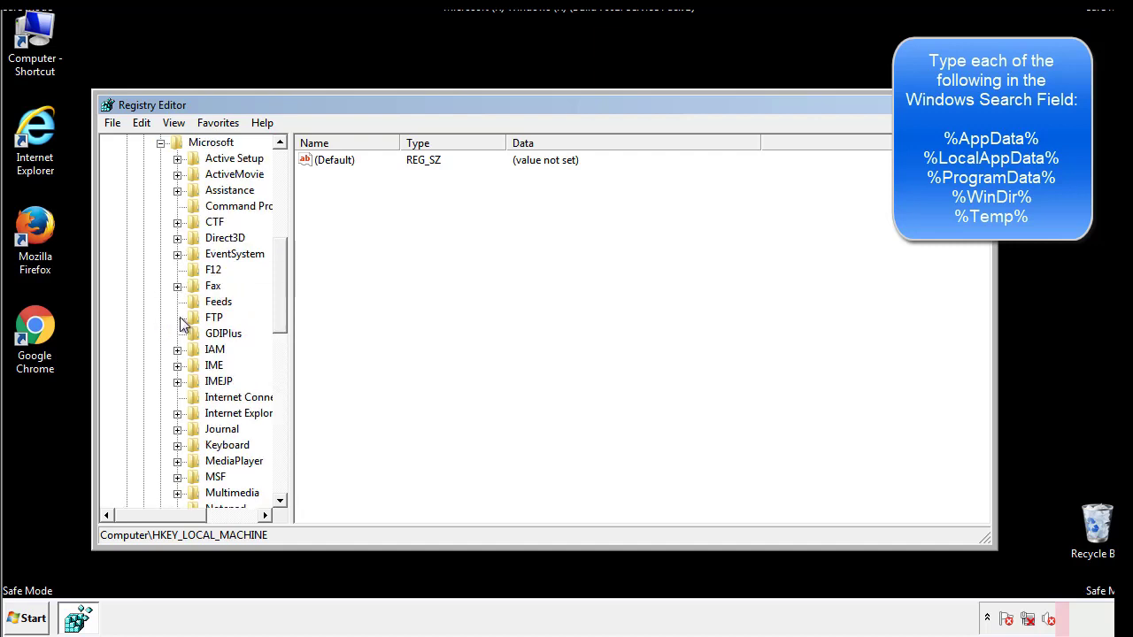
drag(278, 259, 279, 368)
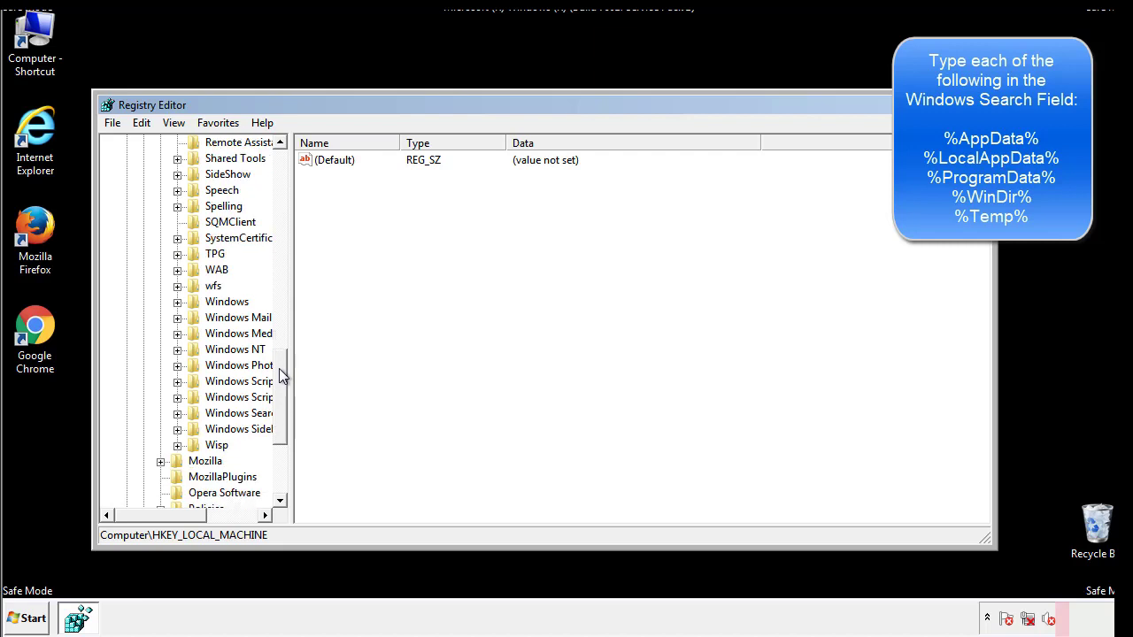
click(178, 302)
click(194, 317)
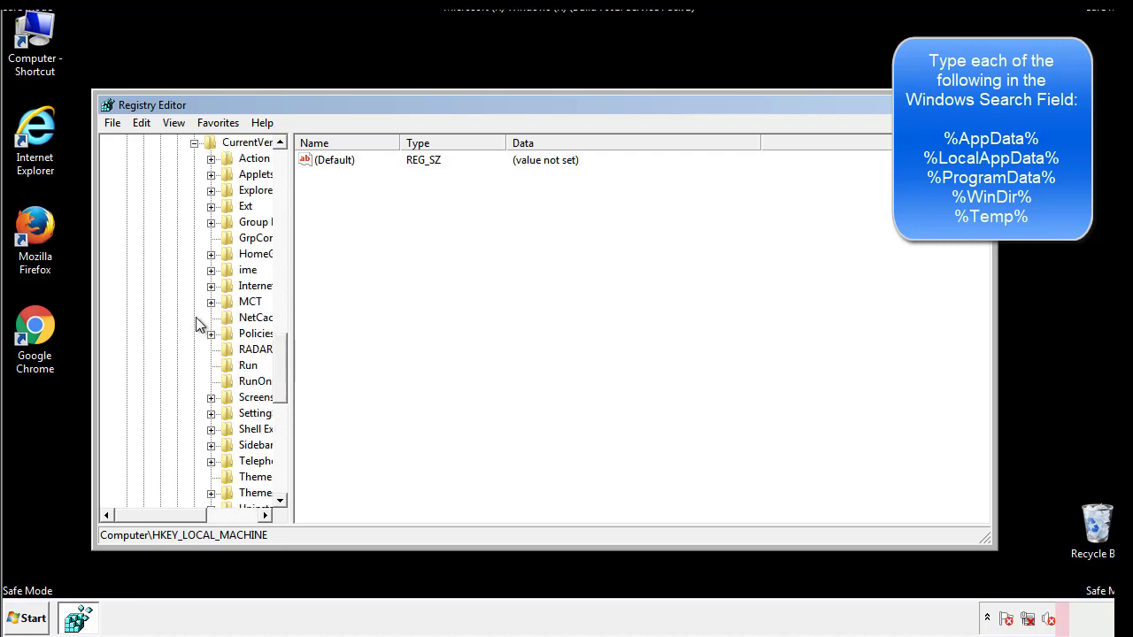
drag(171, 519, 199, 515)
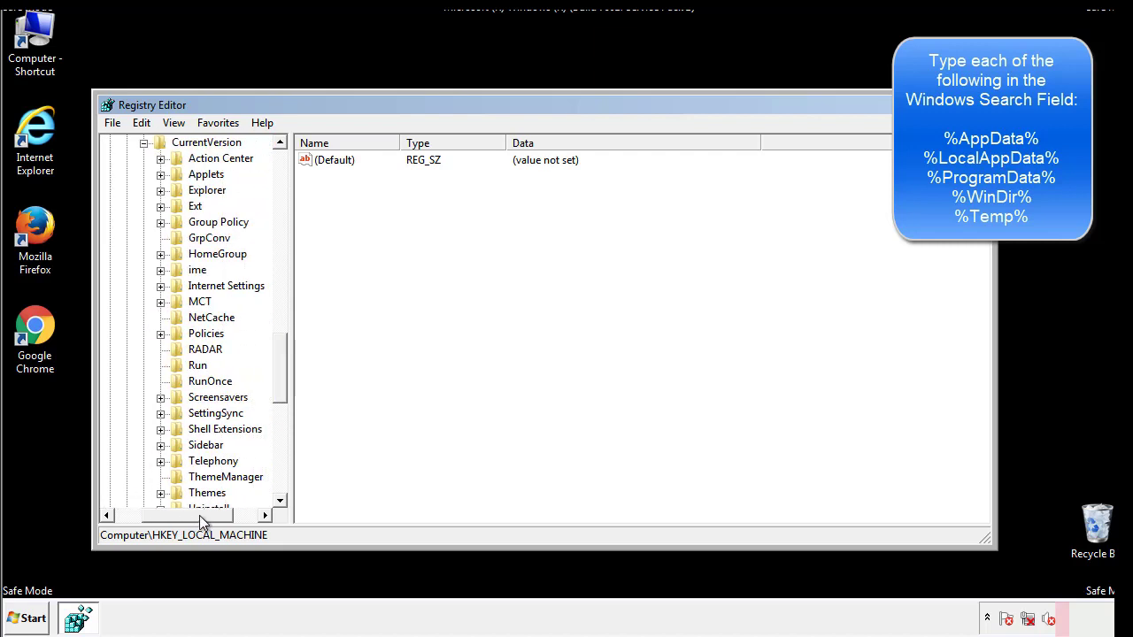
Review the current user's Run values, only a DAEMON Tools entry, then collapse Windows
click(195, 363)
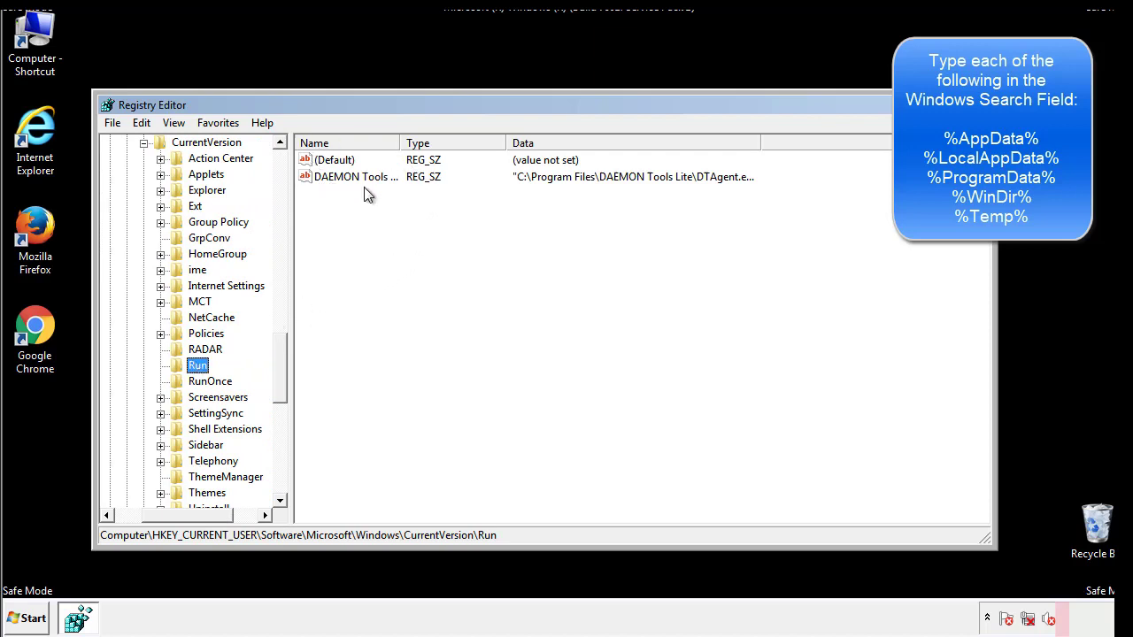
click(495, 209)
drag(187, 513, 157, 514)
drag(285, 383, 279, 369)
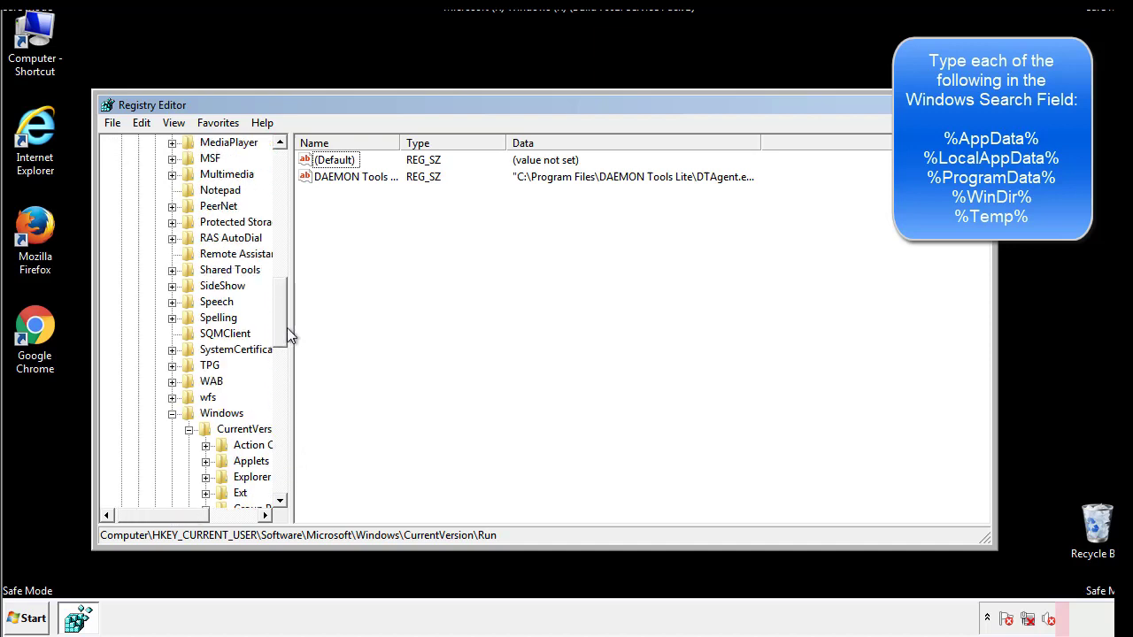
click(172, 413)
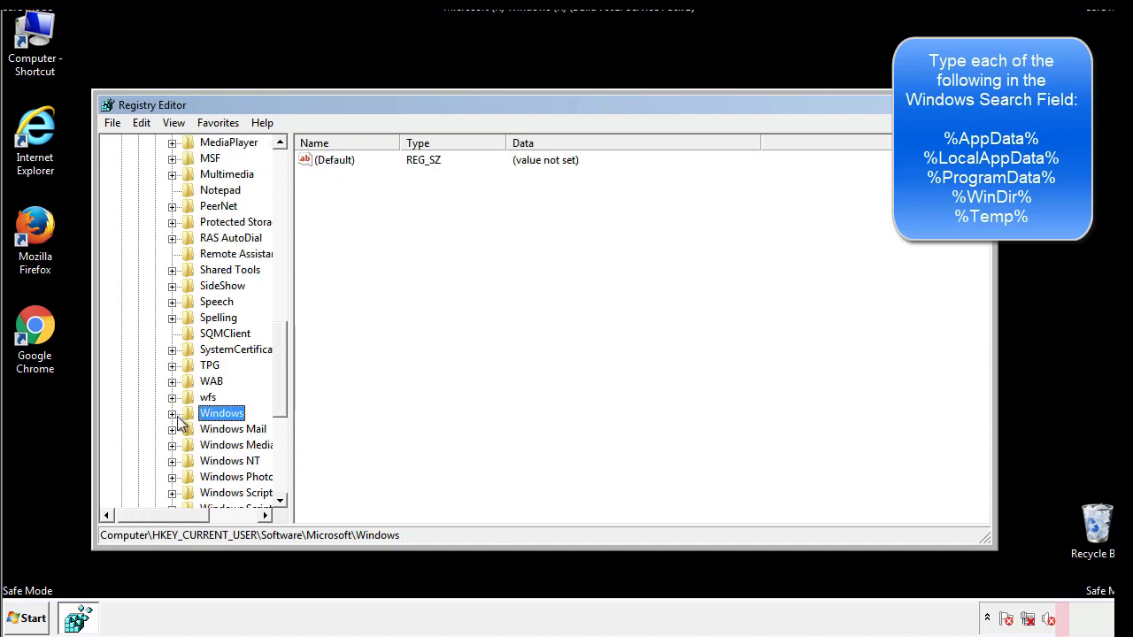
Search the registry for %temp% to locate the Temporary Files key
drag(283, 394, 285, 218)
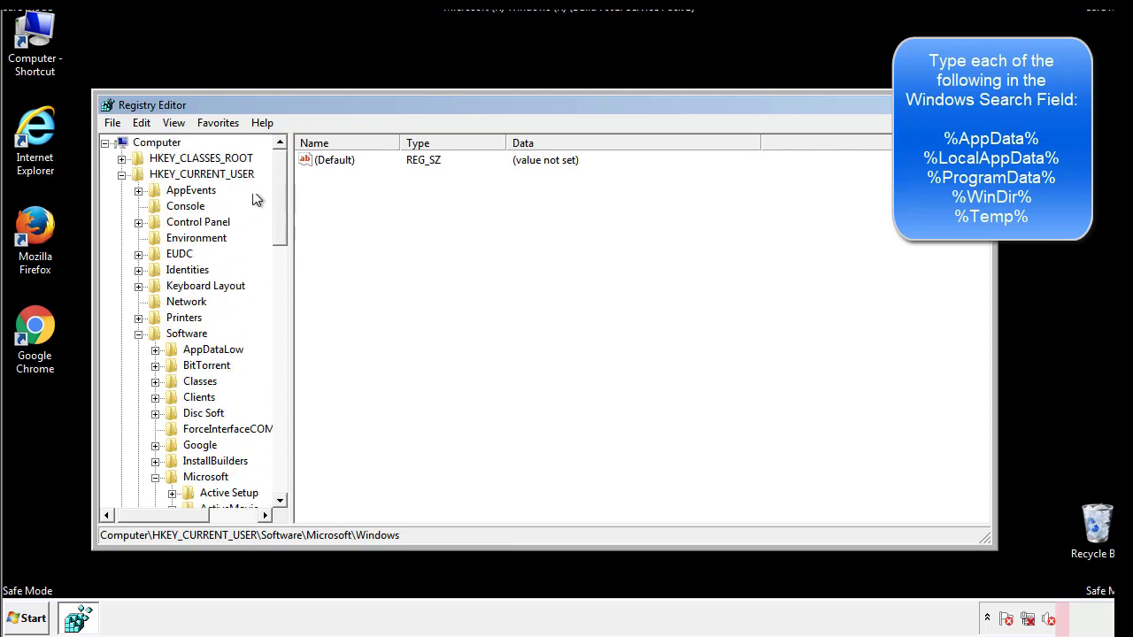
click(145, 124)
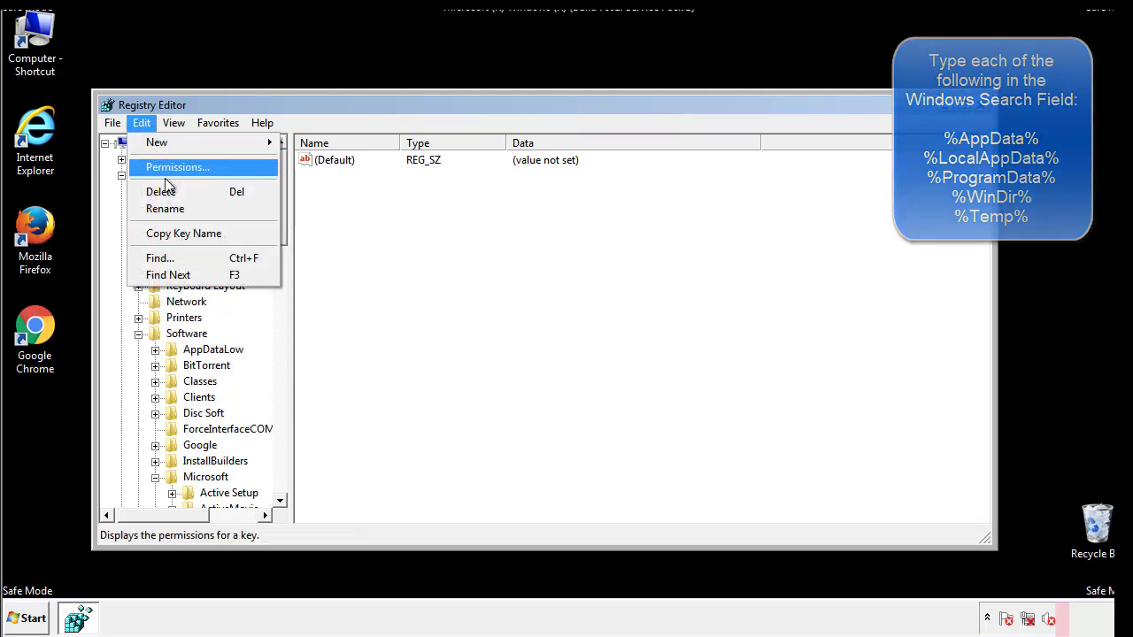
click(160, 258)
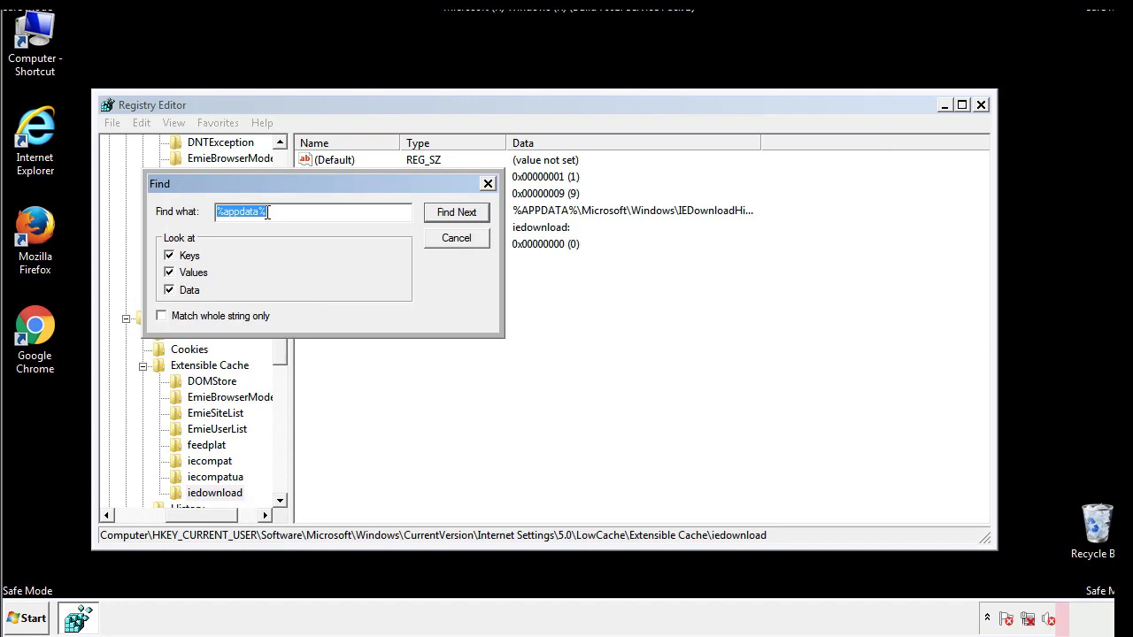
text(%temp%)
key(Return)
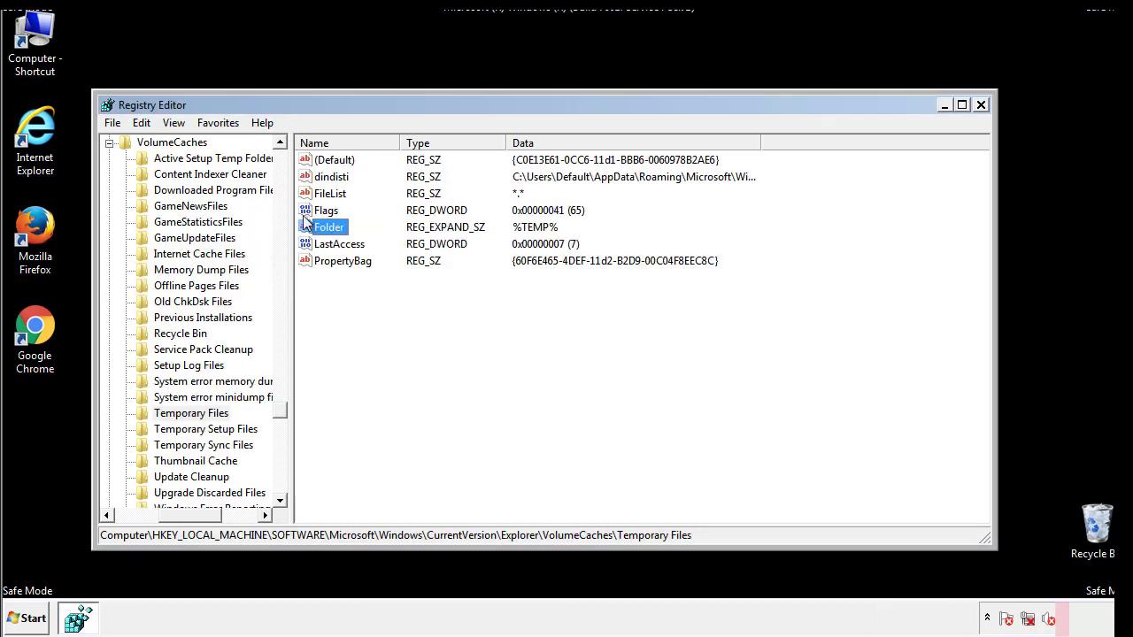
Delete all values under Temporary Files, including dindisti, leaving only (Default)
click(463, 305)
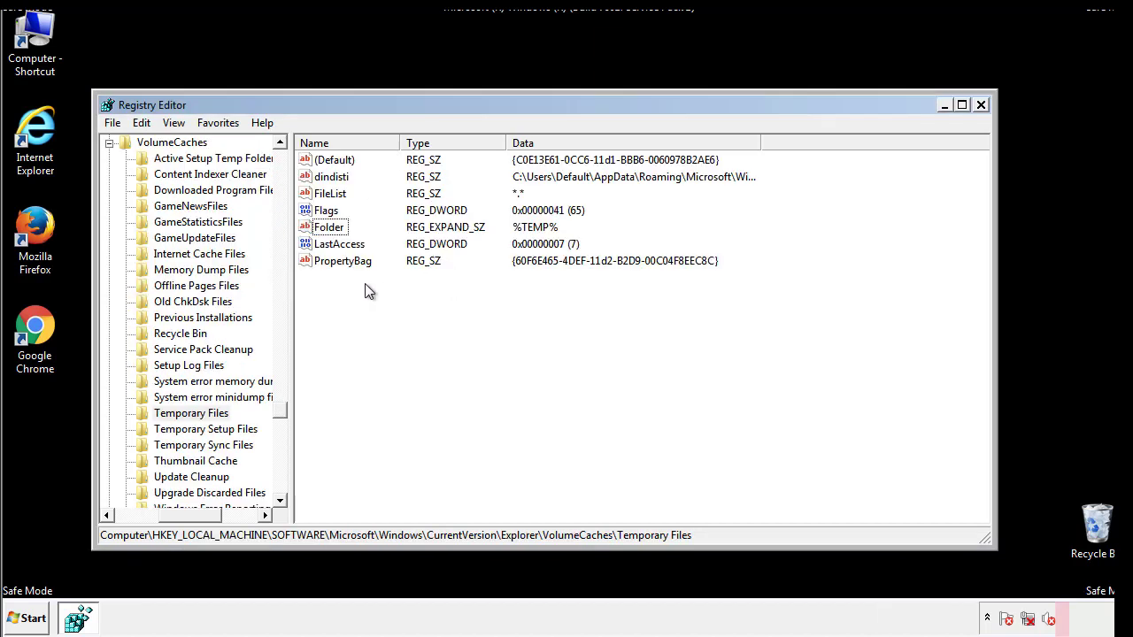
drag(365, 285, 324, 167)
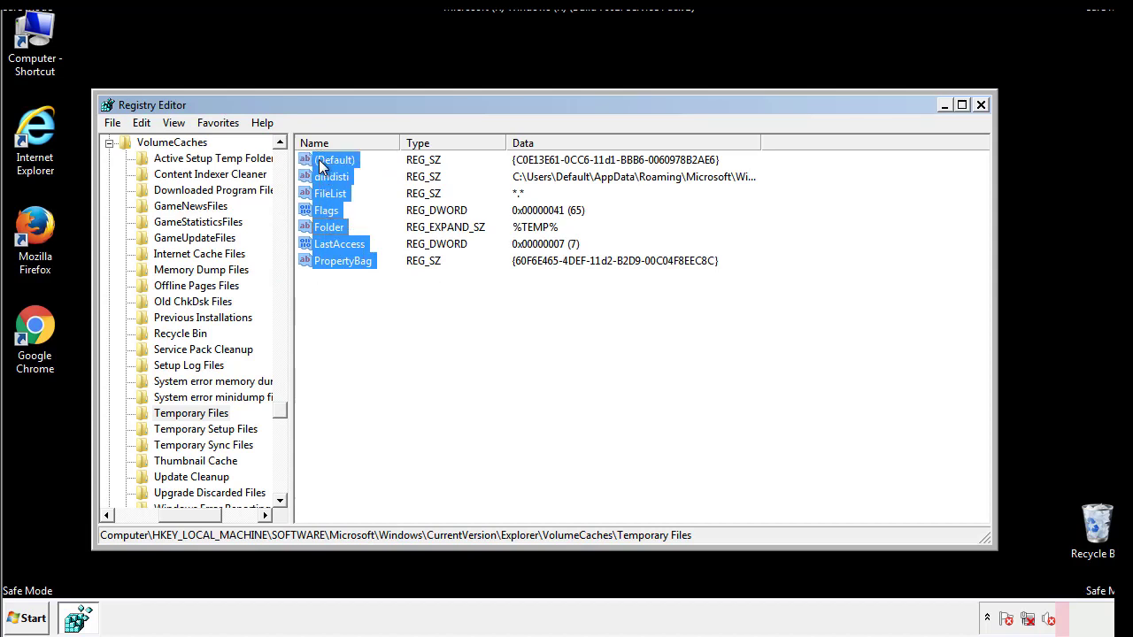
right_click(323, 166)
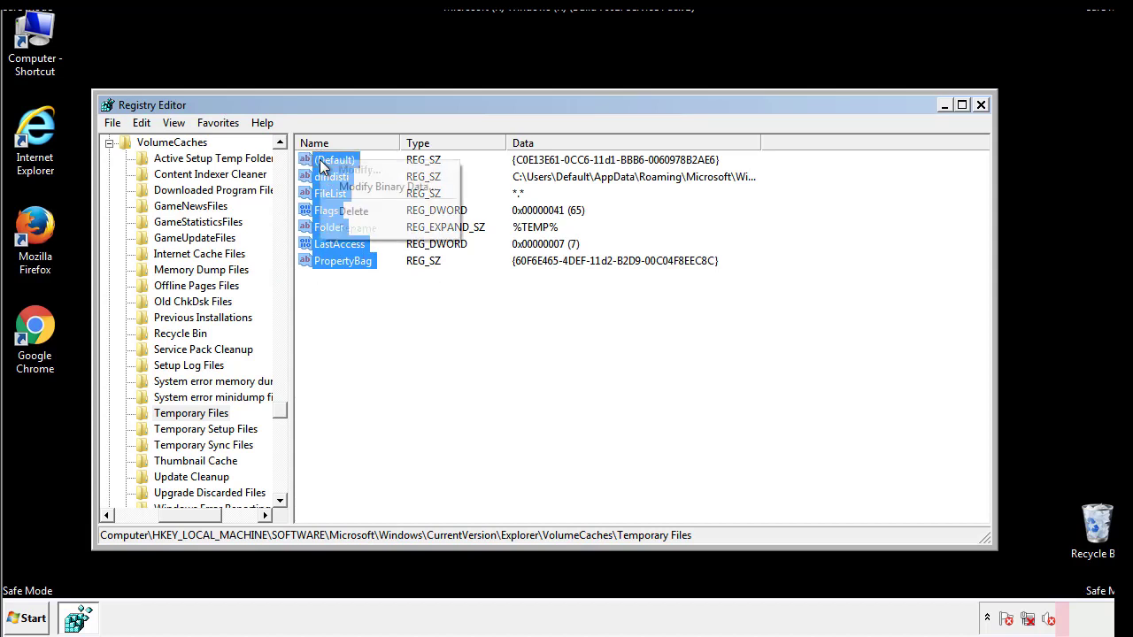
click(345, 212)
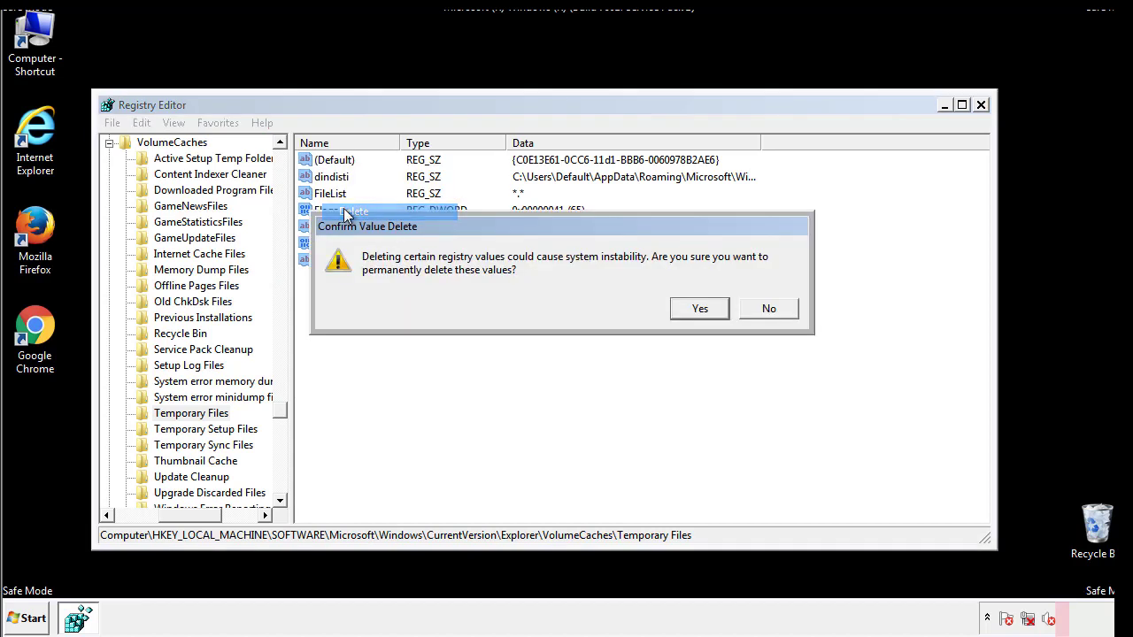
click(710, 309)
click(392, 211)
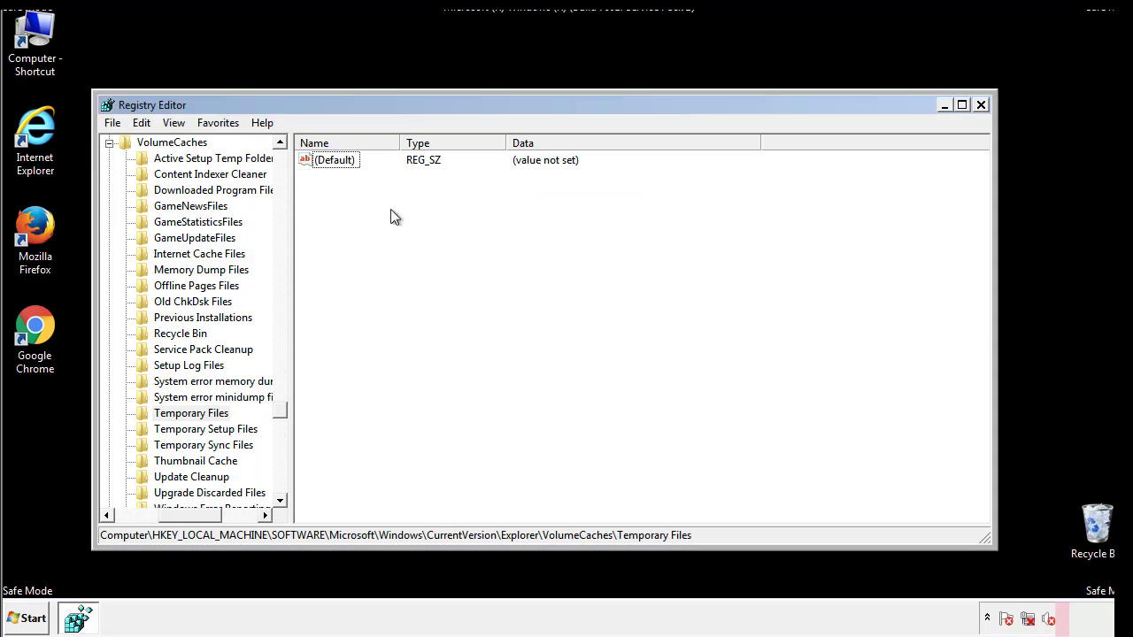
Close Registry Editor, uncheck Safe boot in msconfig, apply, and restart Windows normally
click(982, 105)
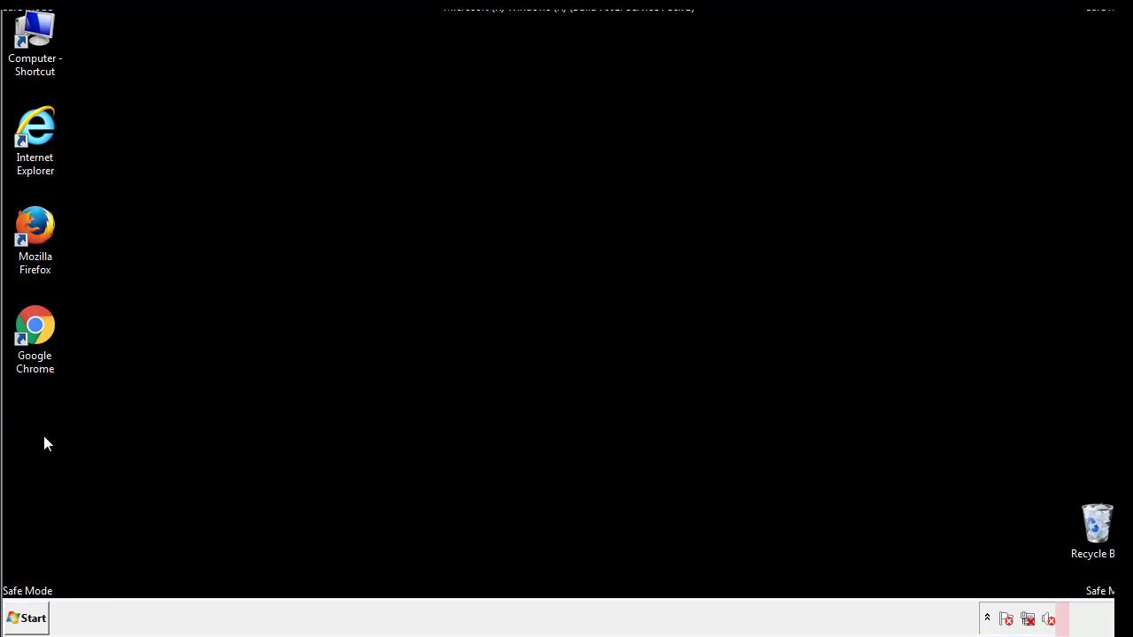
click(23, 620)
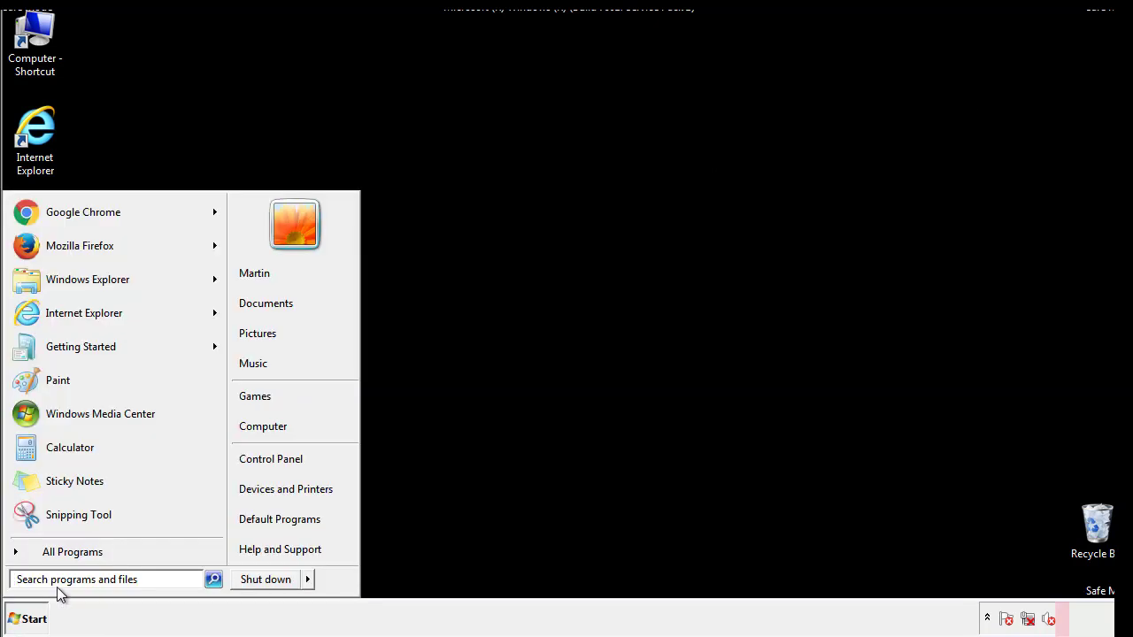
text(mscon)
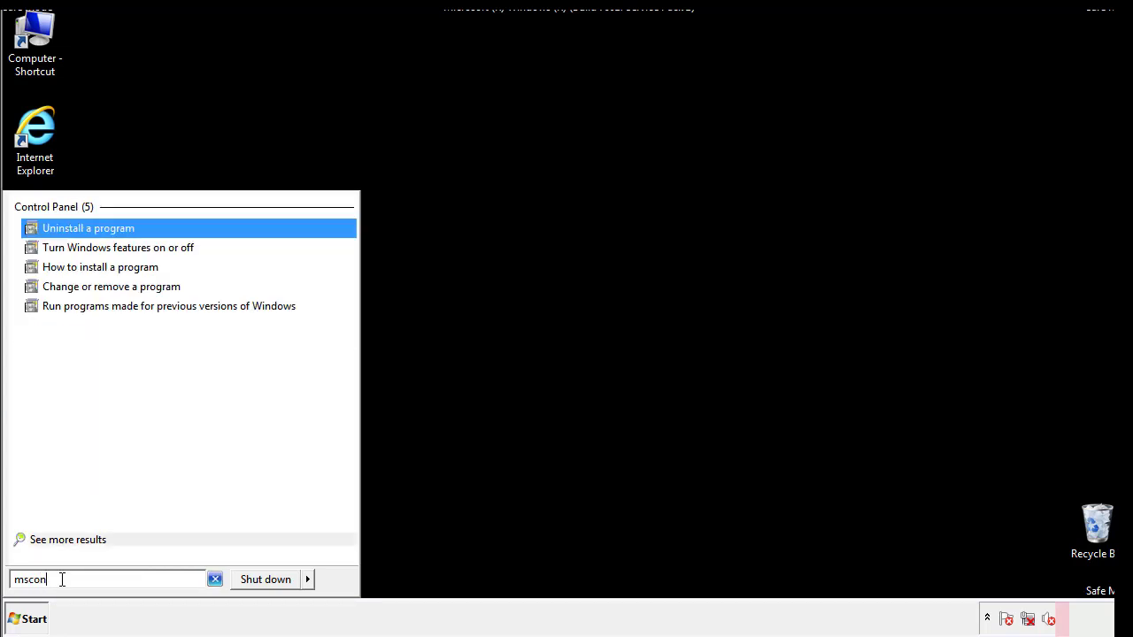
text(fig)
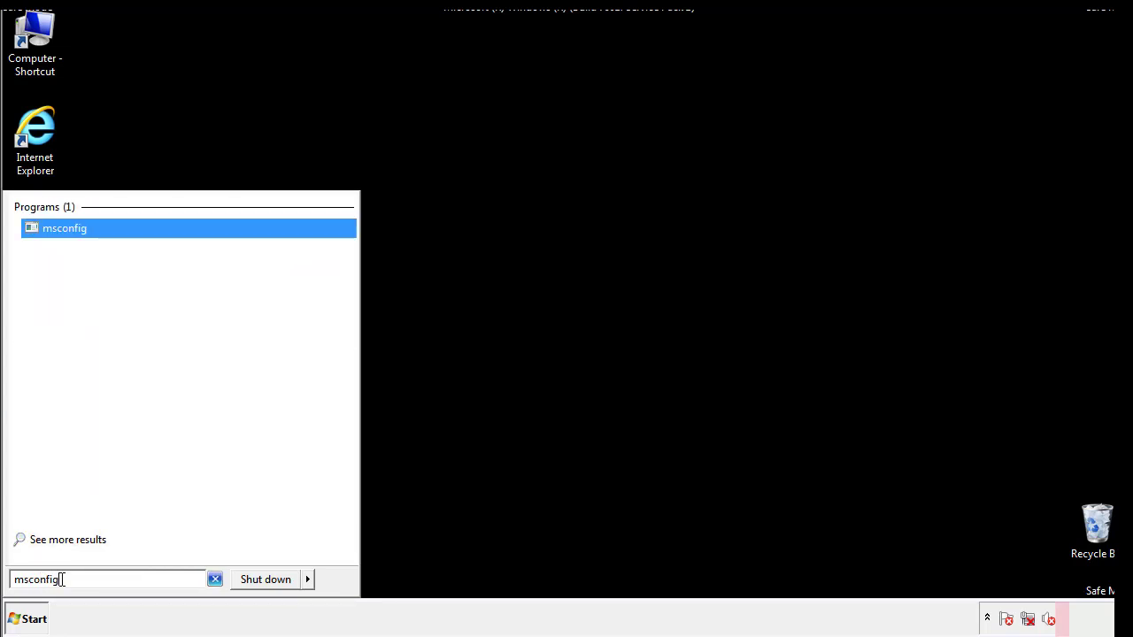
key(Return)
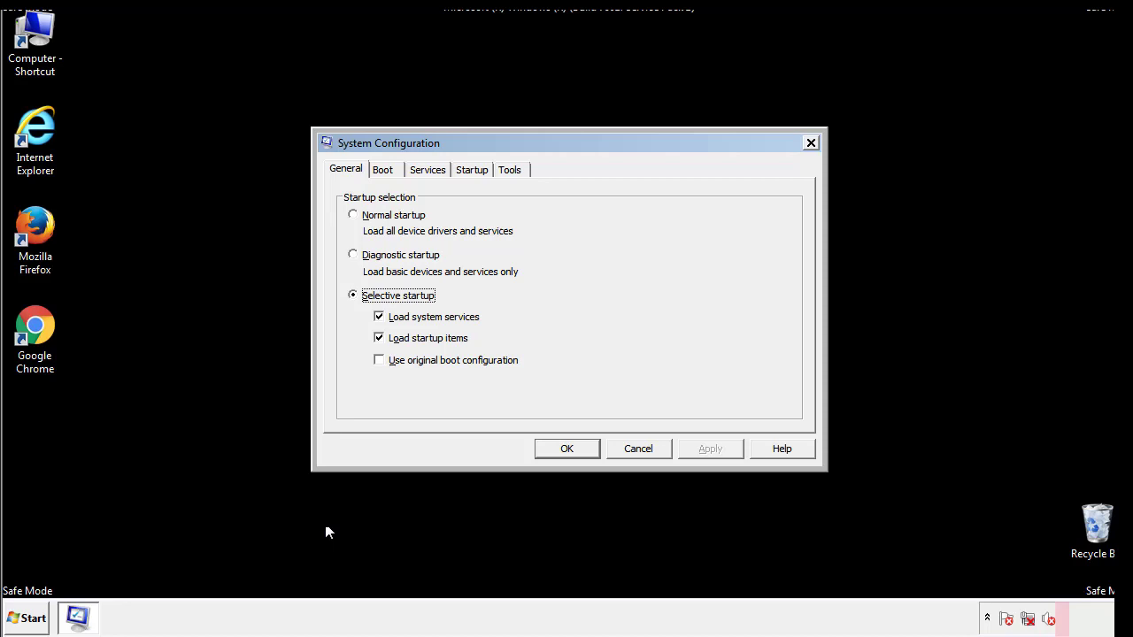
click(386, 170)
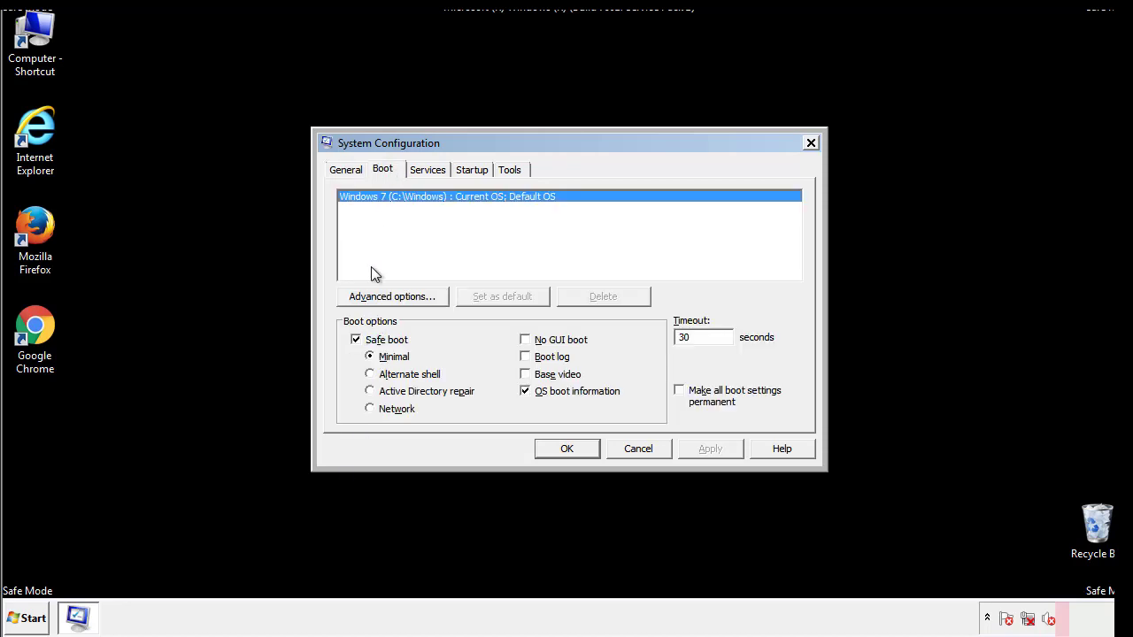
click(356, 340)
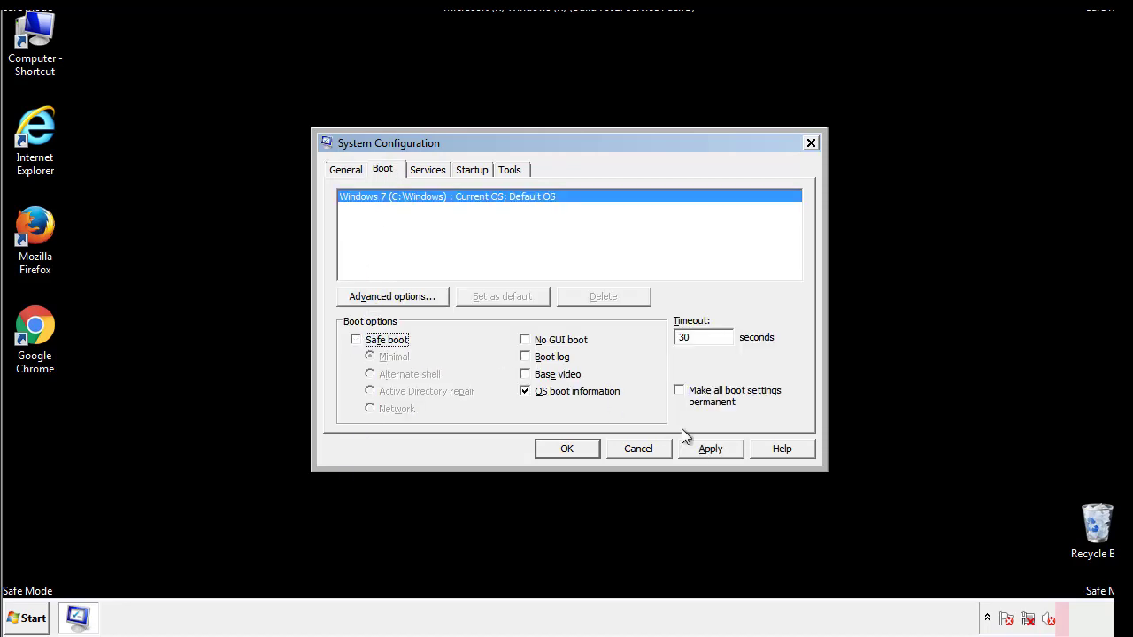
click(713, 449)
click(565, 449)
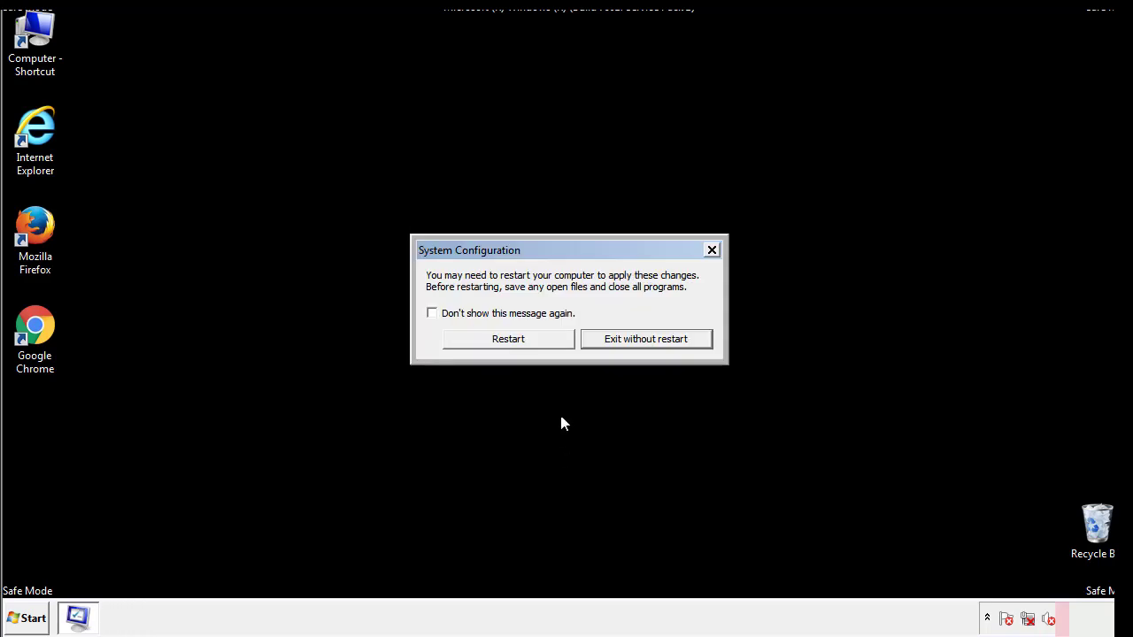
click(524, 345)
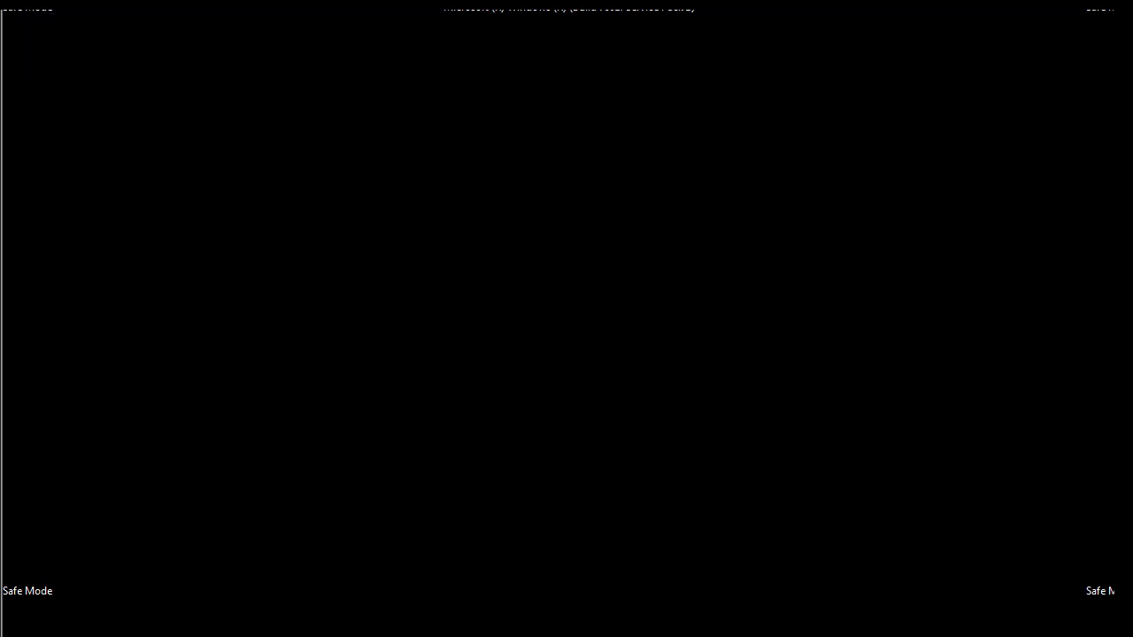